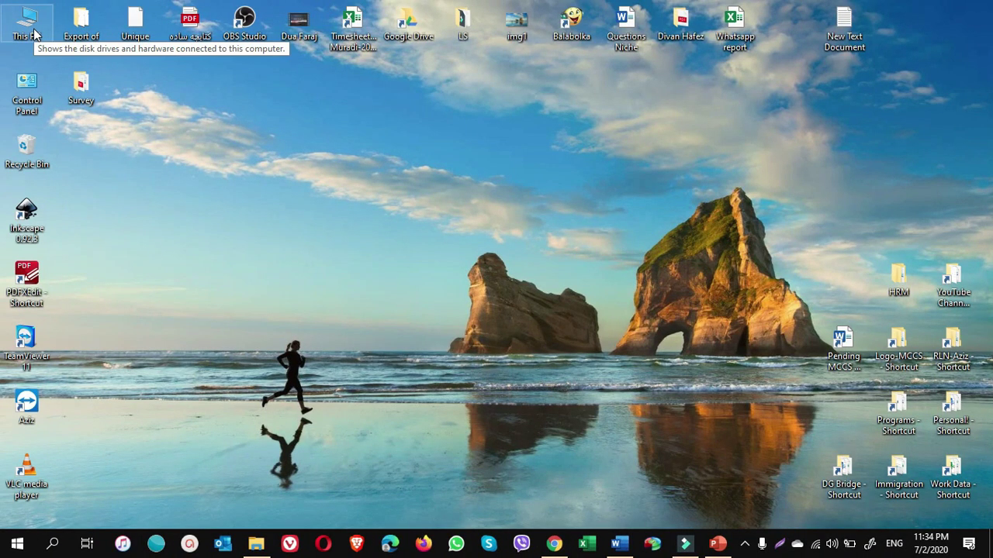
# Step: Open This PC's Advanced system settings and show the Performance Options Advanced tab with its 1856 MB paging file
pyautogui.rightClick(34, 34)
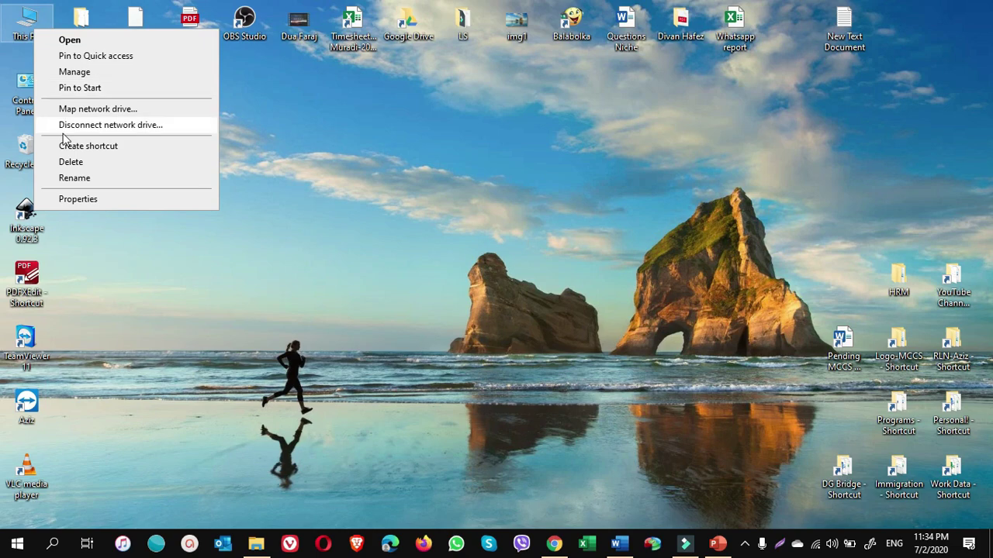
pyautogui.click(77, 199)
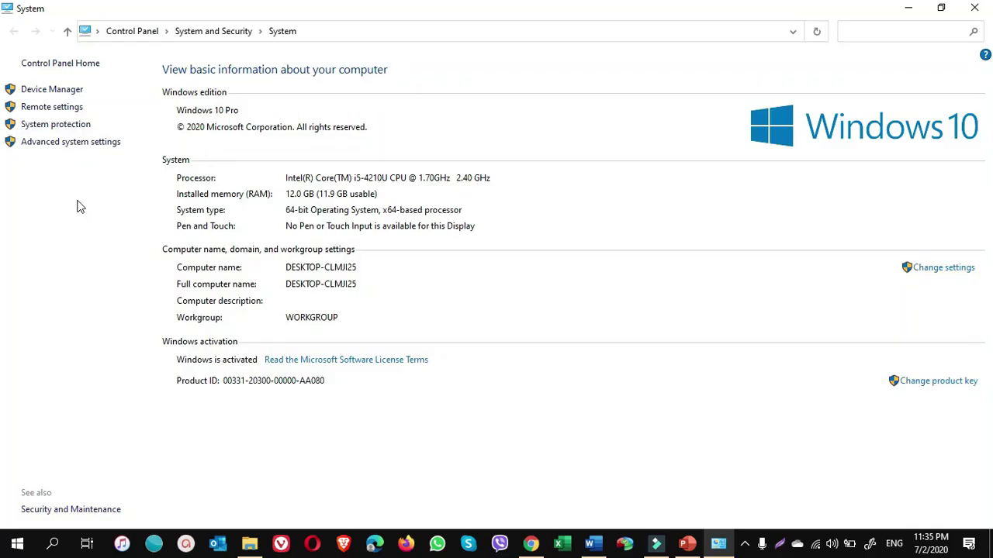
pyautogui.click(62, 144)
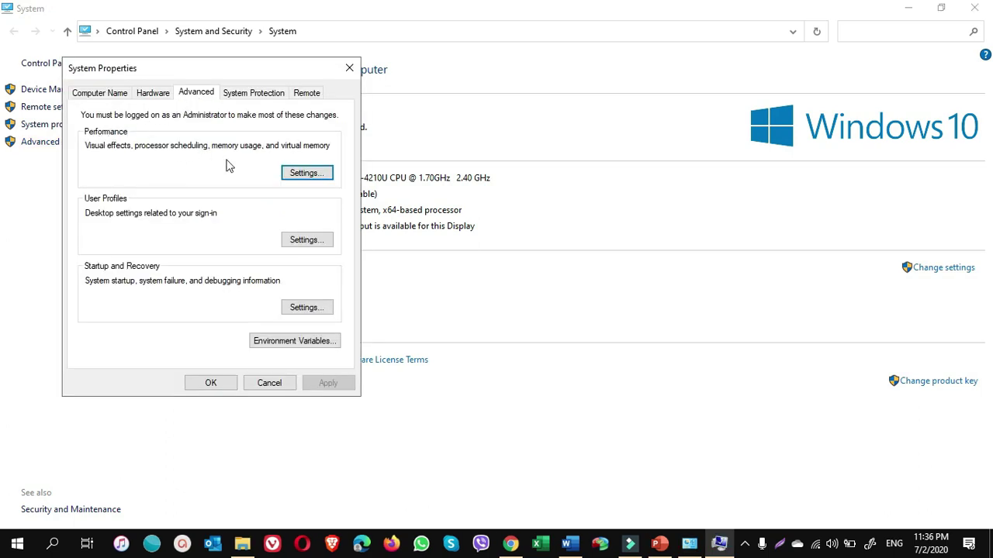
pyautogui.click(302, 176)
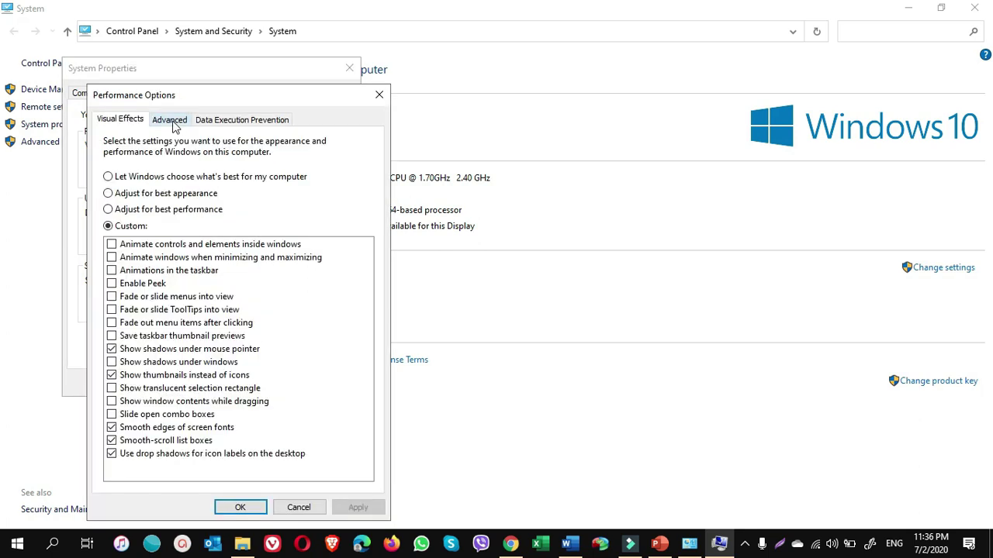
pyautogui.click(170, 120)
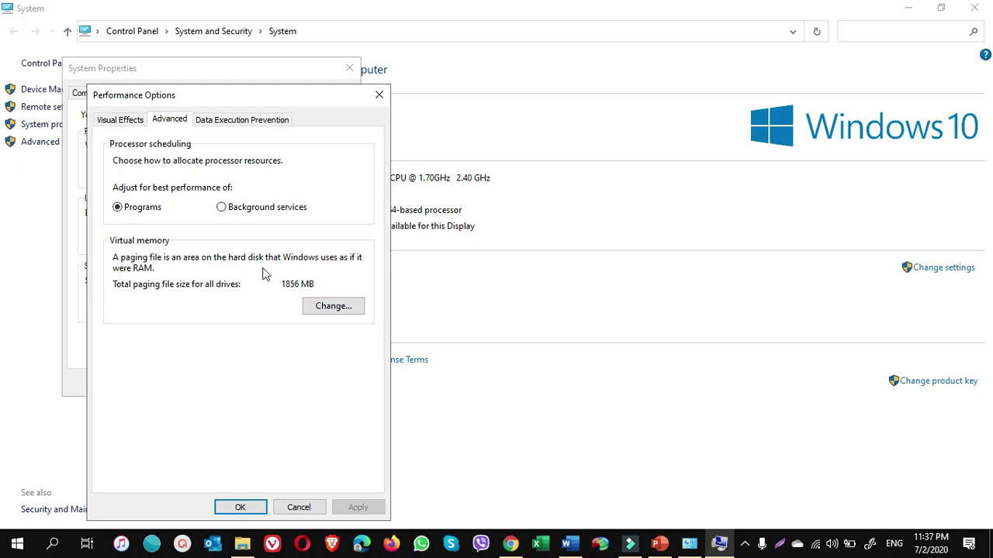
# Step: Untick automatic paging file management, review drives C:, D: and F:, then cancel the virtual memory change
pyautogui.click(330, 307)
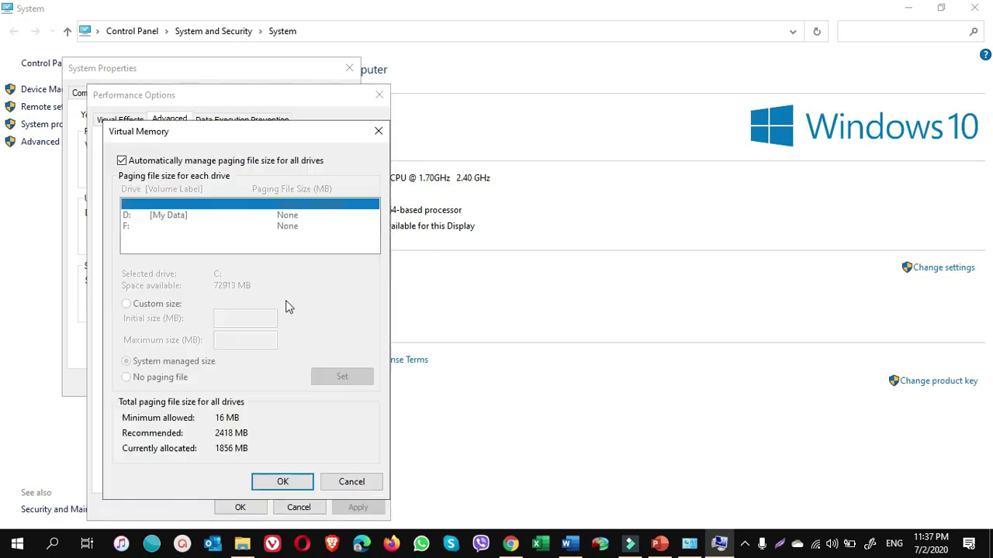
pyautogui.click(122, 161)
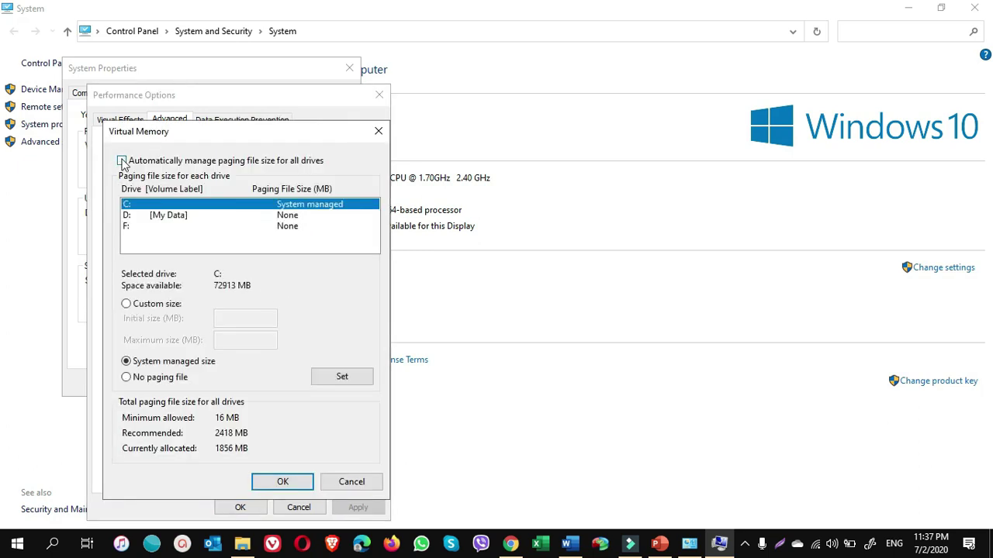
pyautogui.click(130, 215)
pyautogui.click(130, 226)
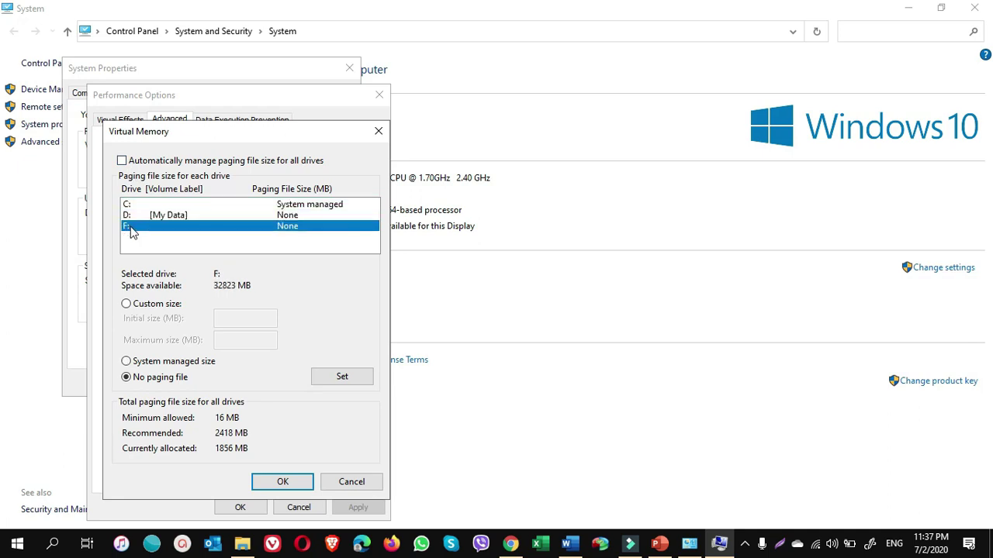
pyautogui.click(130, 205)
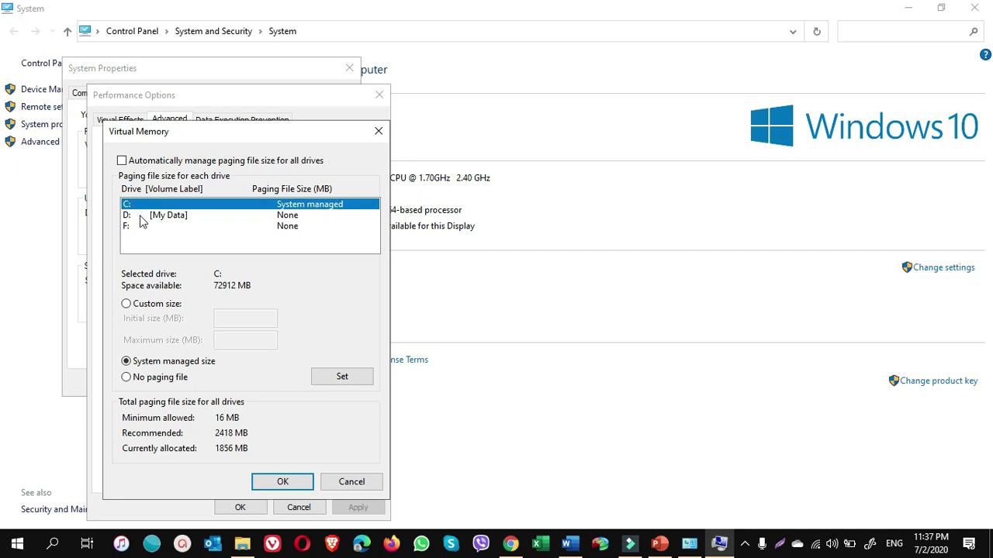
pyautogui.click(141, 219)
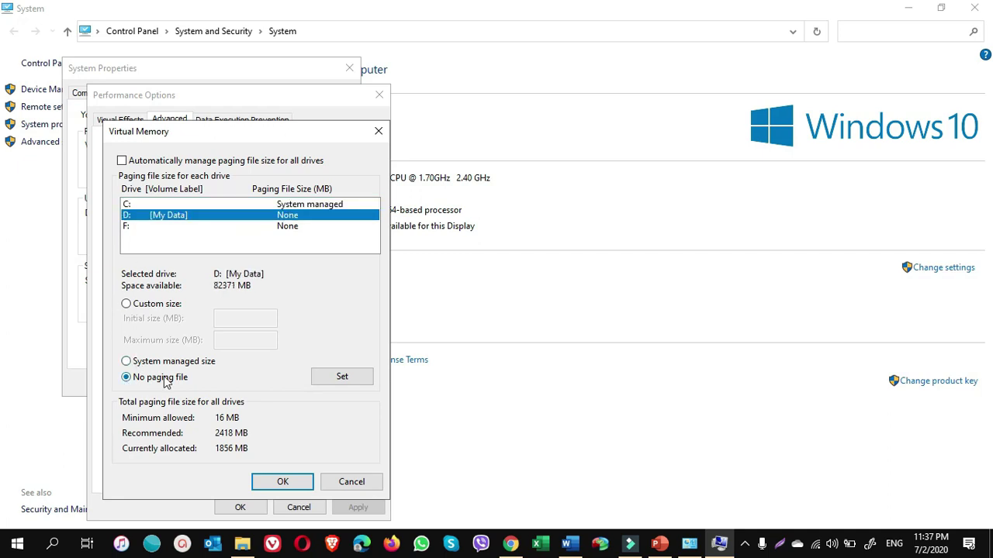
pyautogui.click(135, 226)
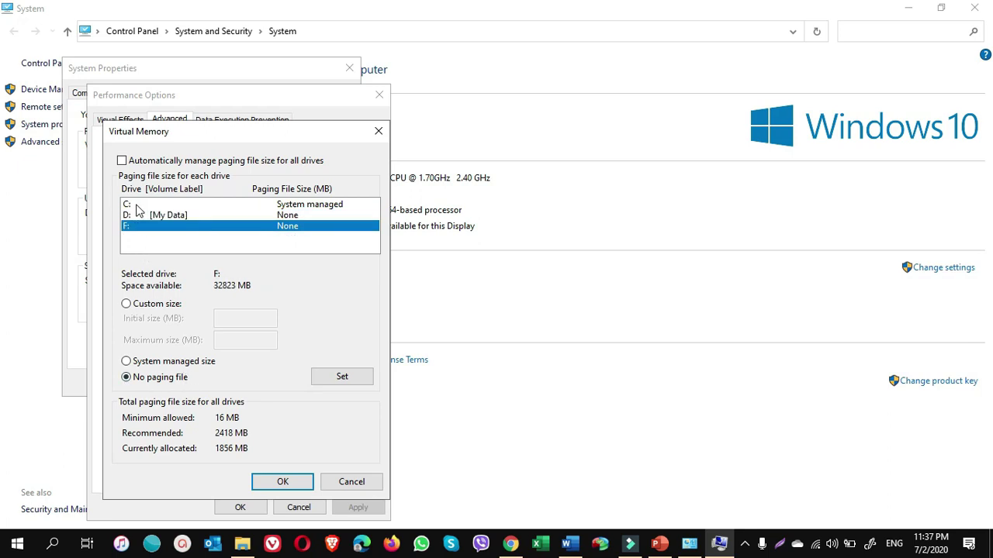
pyautogui.click(138, 205)
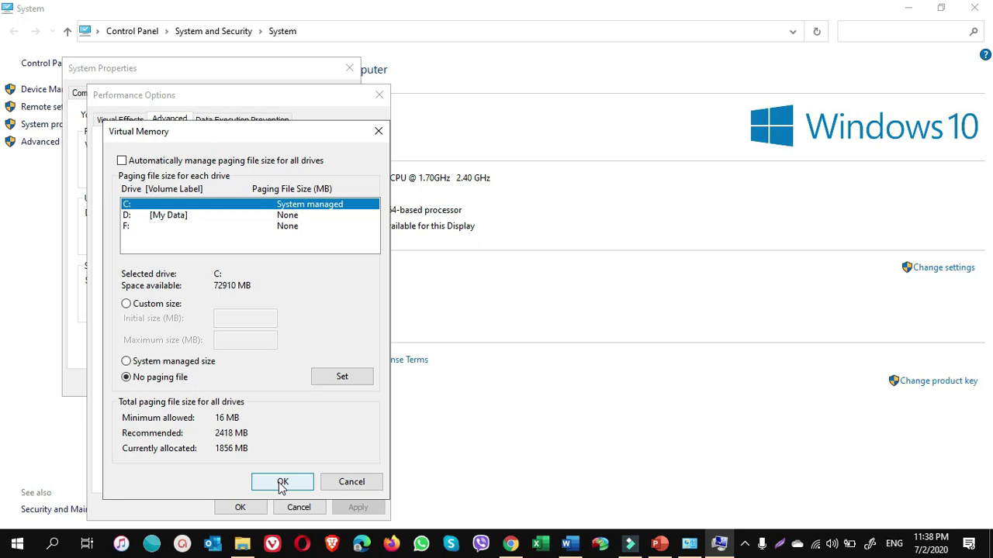
pyautogui.click(352, 481)
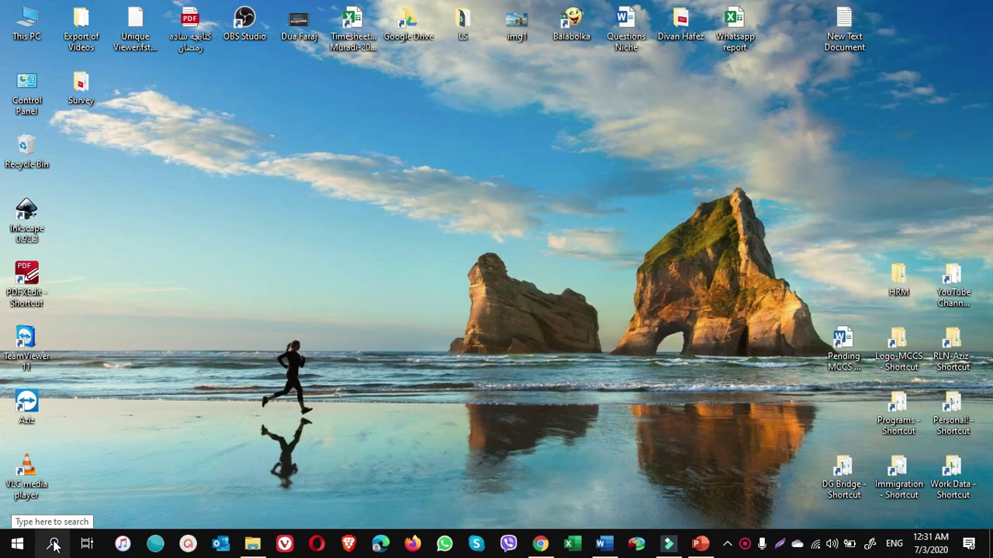
# Step: Search for 'windows security', launch the app, and go to Virus & threat protection
pyautogui.click(53, 546)
pyautogui.write('wi')
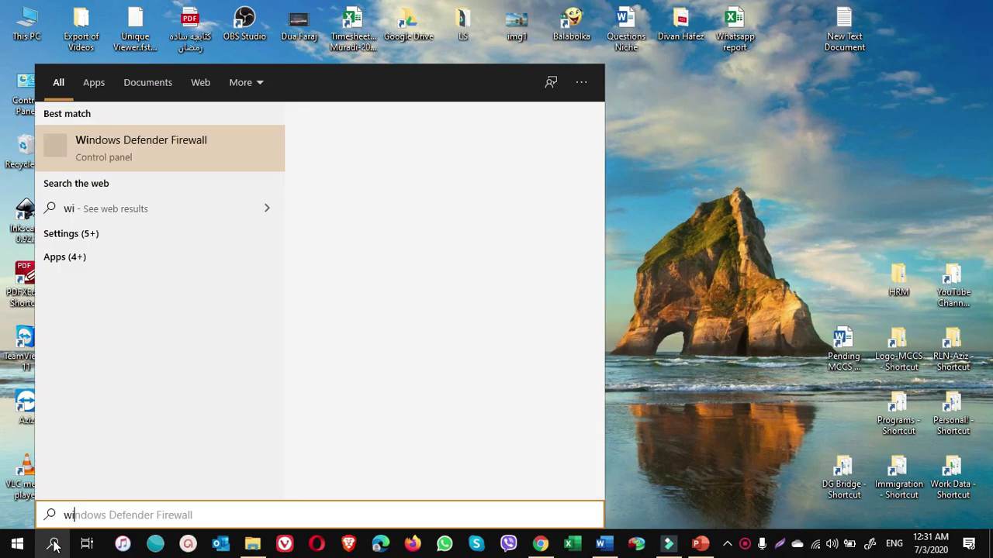
pyautogui.write('ndows security')
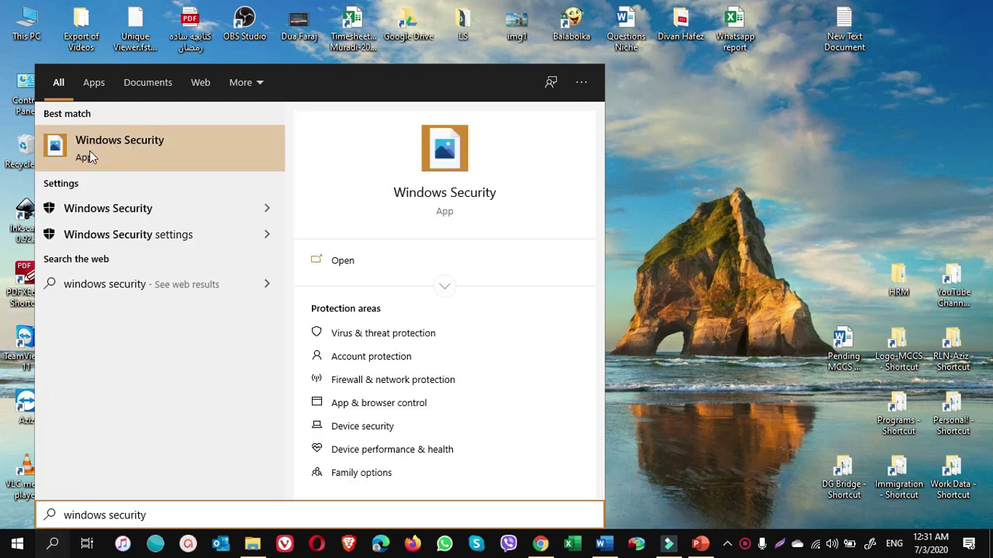
pyautogui.click(89, 151)
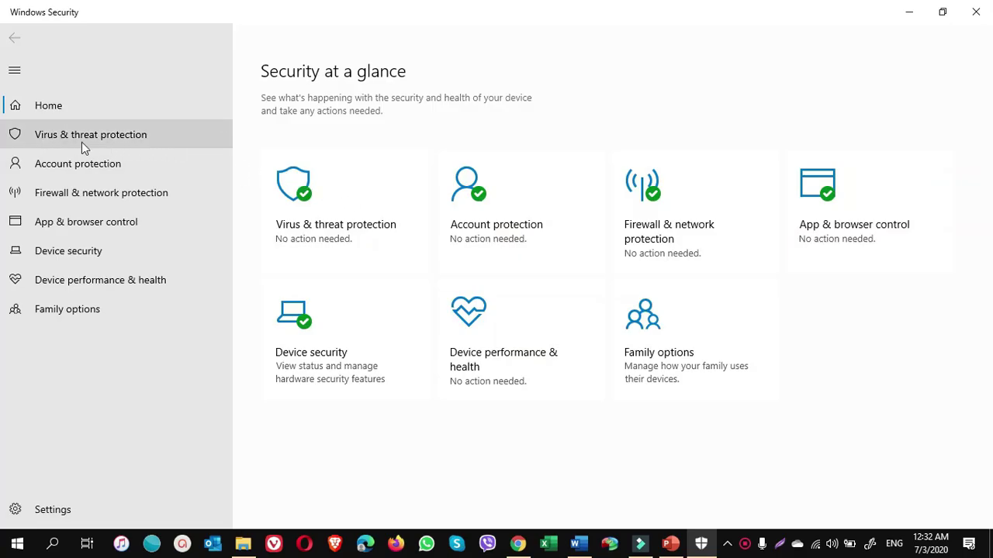
pyautogui.click(115, 144)
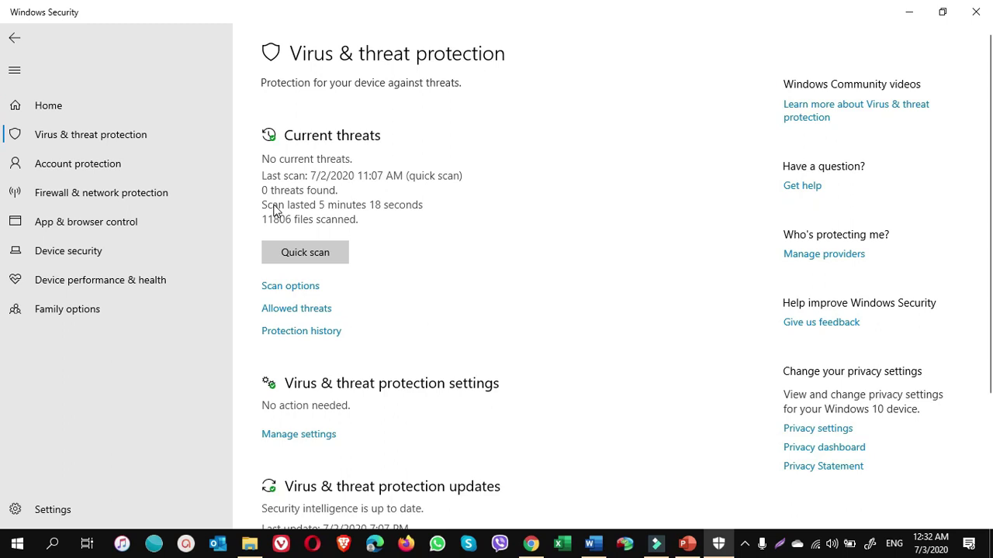
# Step: In Scan options, select the Microsoft Defender Offline scan
pyautogui.click(292, 287)
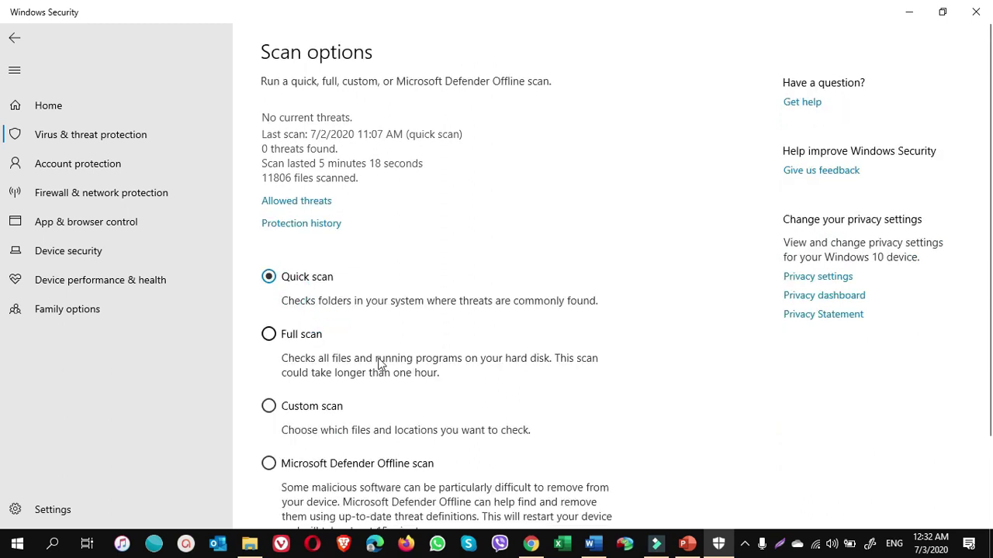
pyautogui.scroll(-2, 373, 358)
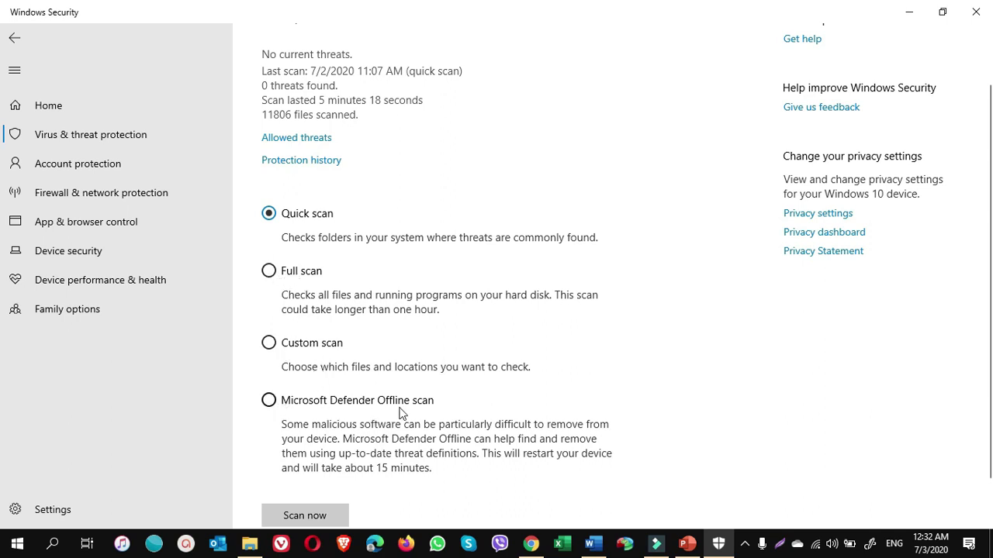
pyautogui.scroll(-1, 310, 388)
pyautogui.click(268, 362)
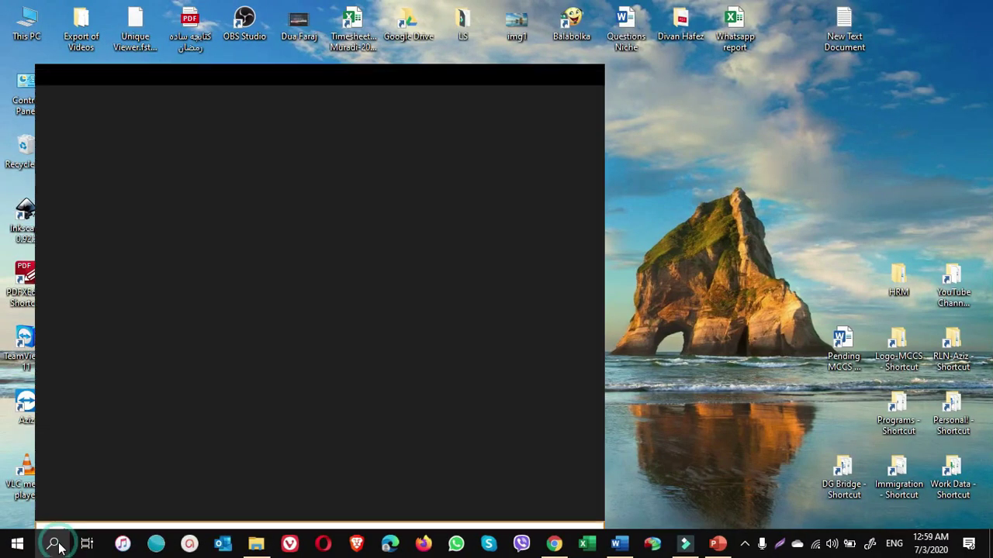
# Step: Open Control Panel via 'cp', go to System and Security > Security and Maintenance, and expand Maintenance
pyautogui.write('cp')
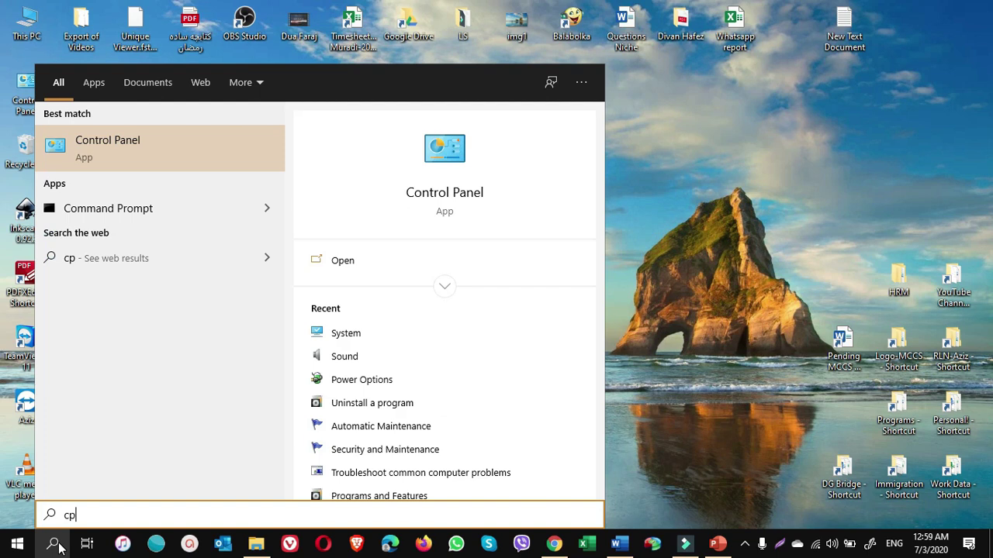
pyautogui.click(111, 158)
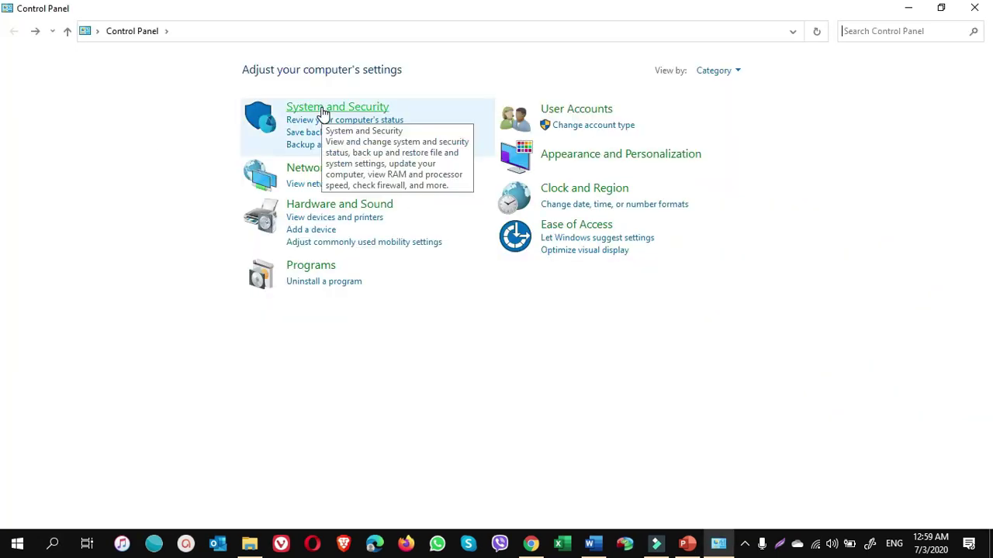
pyautogui.click(322, 108)
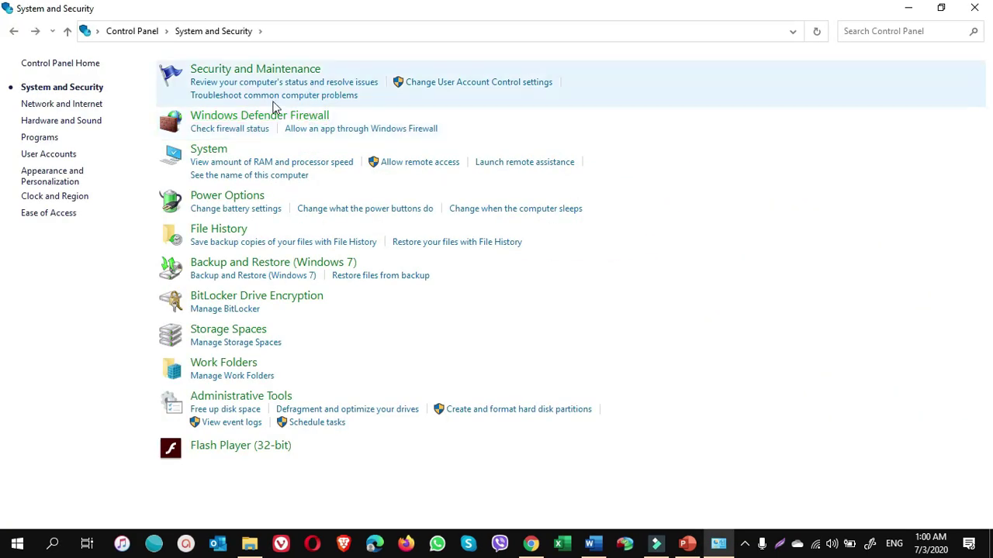
pyautogui.click(273, 75)
pyautogui.click(585, 149)
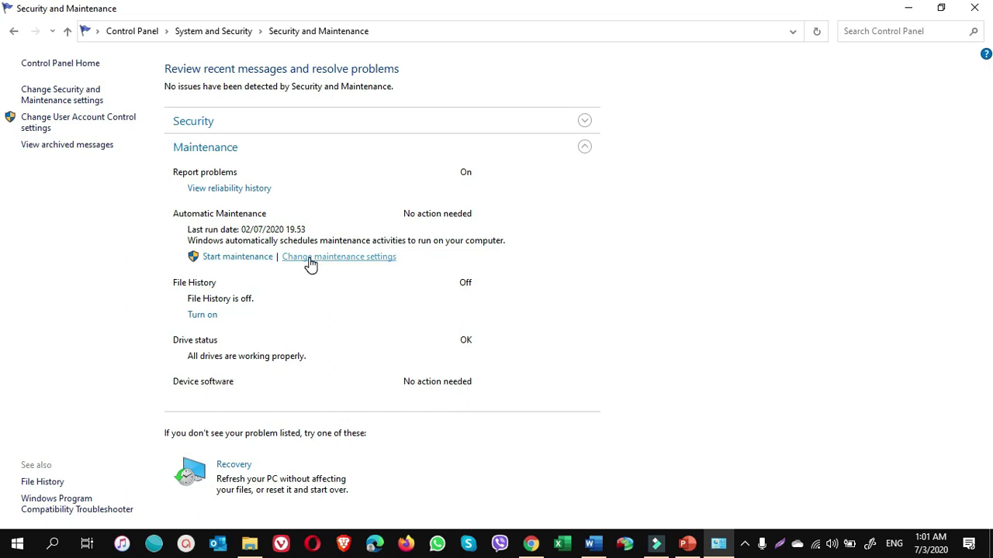
# Step: In Change maintenance settings, choose 12:00 PM as the daily time and tick the wake-computer option
pyautogui.click(310, 264)
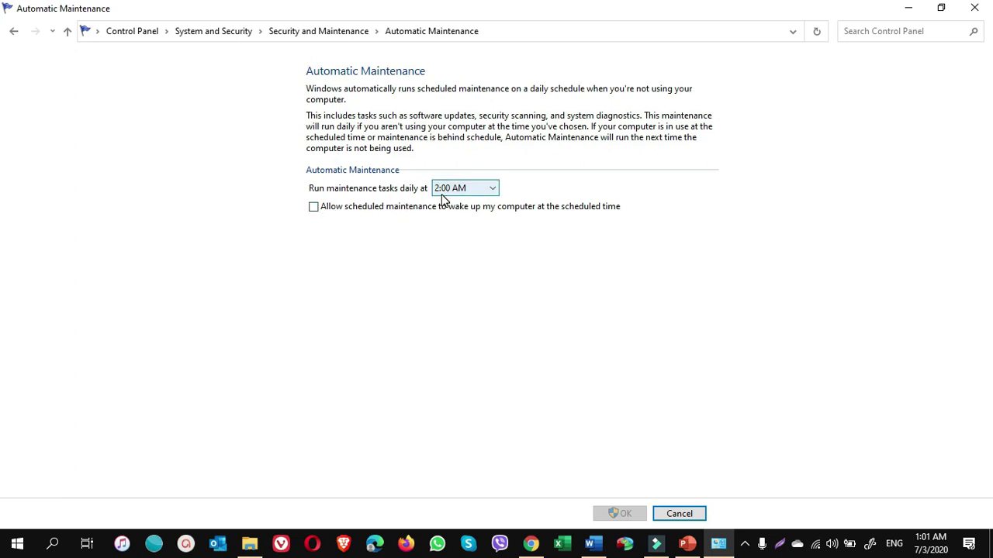
pyautogui.click(489, 194)
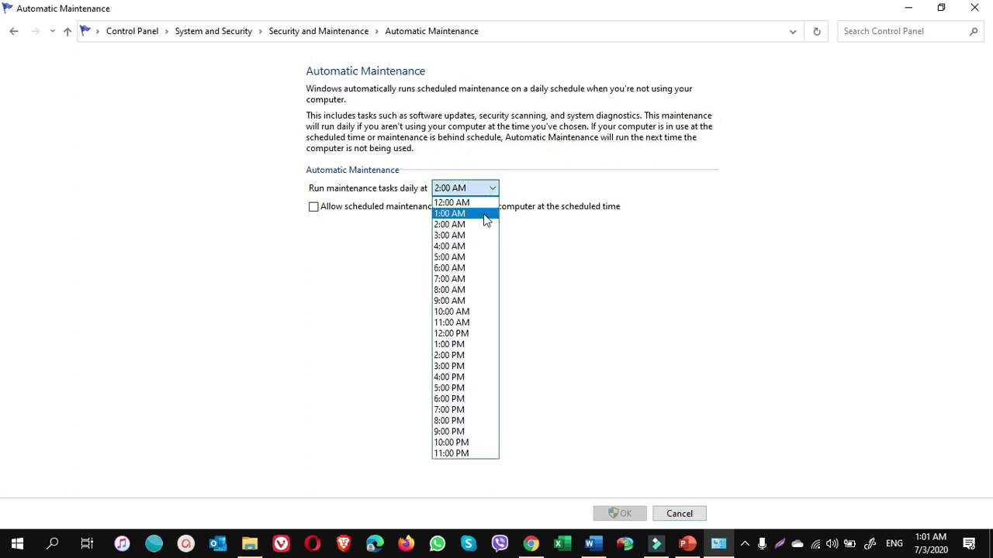
pyautogui.click(452, 334)
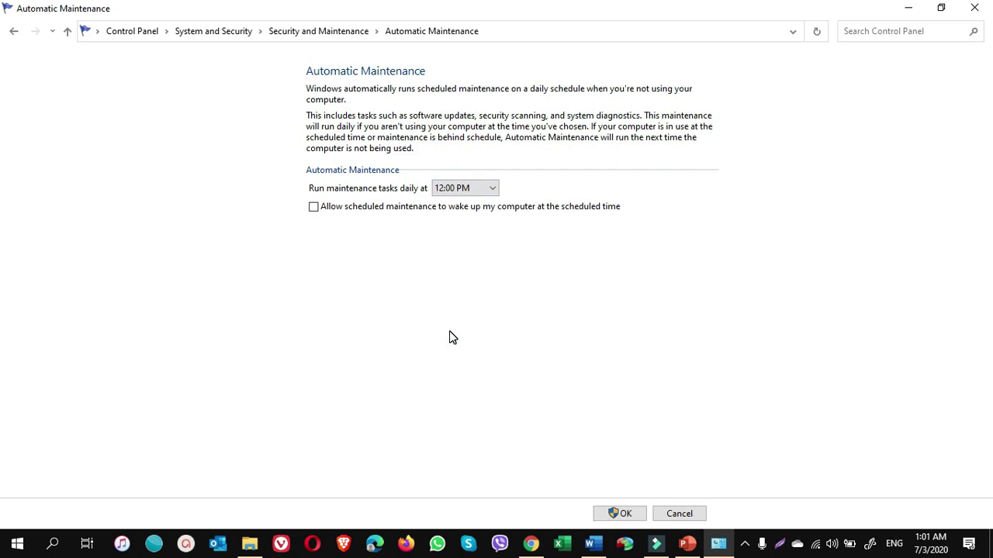
pyautogui.click(313, 207)
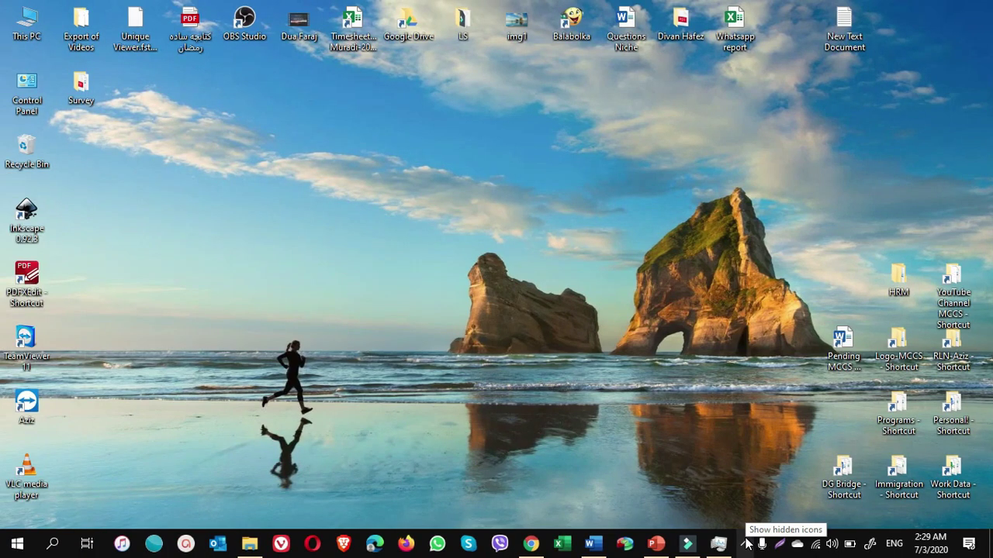
# Step: Launch Task Manager from the taskbar, maximize it, and show Memory: 12.0 GB DDR3, 2 of 4 slots
pyautogui.rightClick(746, 544)
pyautogui.click(780, 467)
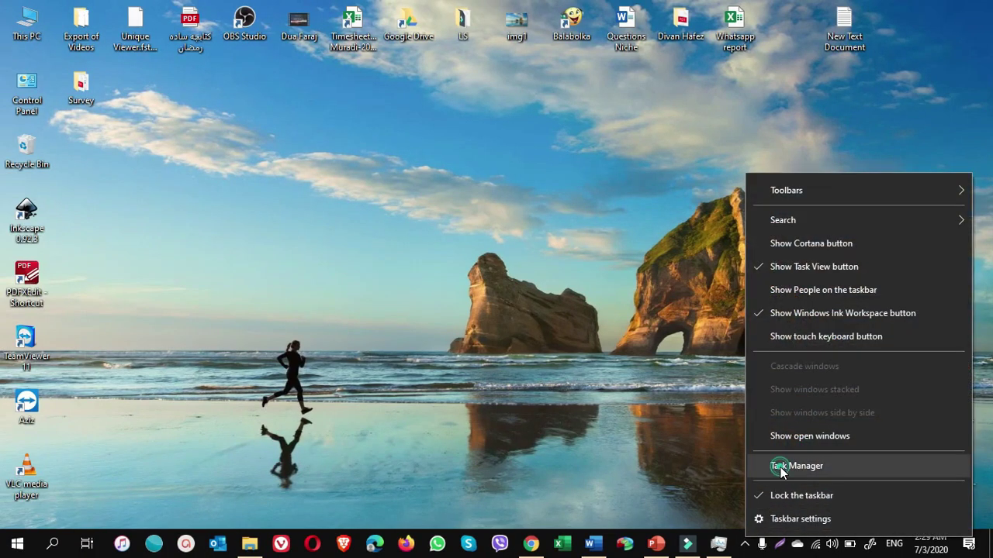
pyautogui.click(936, 65)
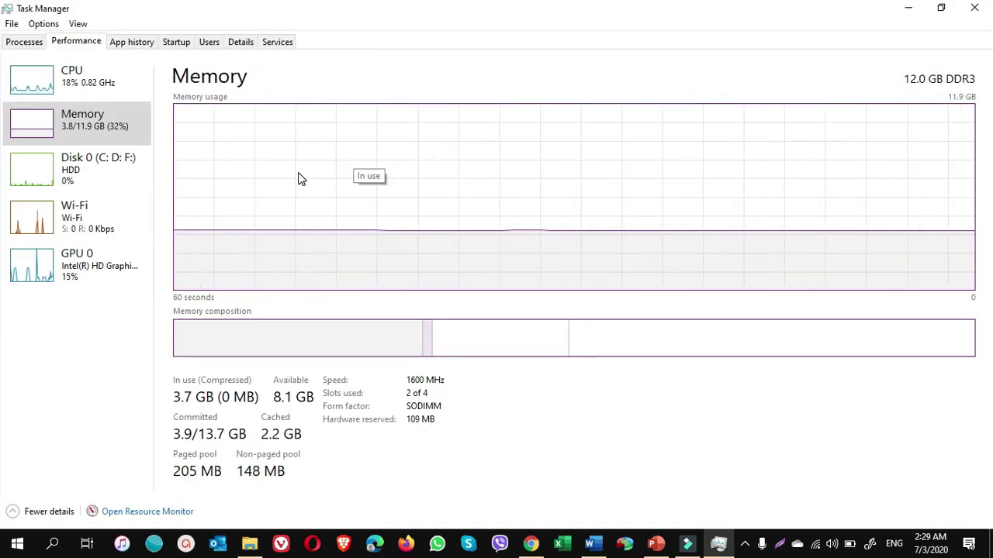
pyautogui.click(56, 132)
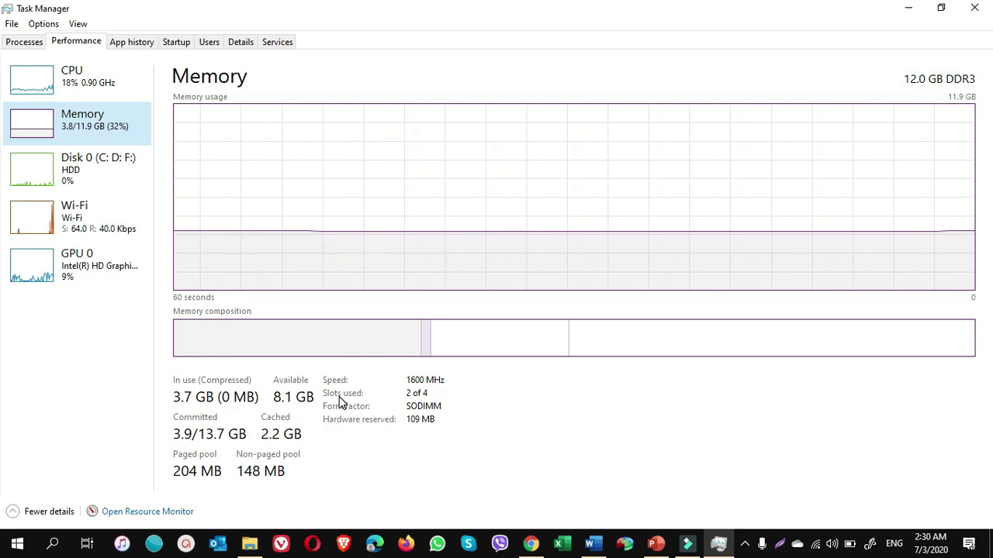
pyautogui.moveTo(419, 397)
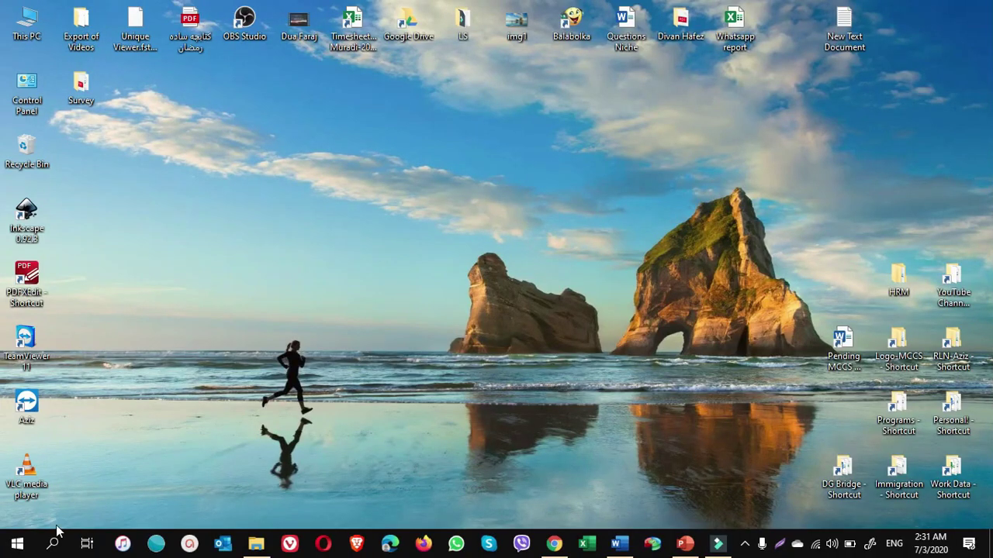
# Step: Search for 'windows memory diagnostic' and launch the Windows Memory Diagnostic tool
pyautogui.click(53, 546)
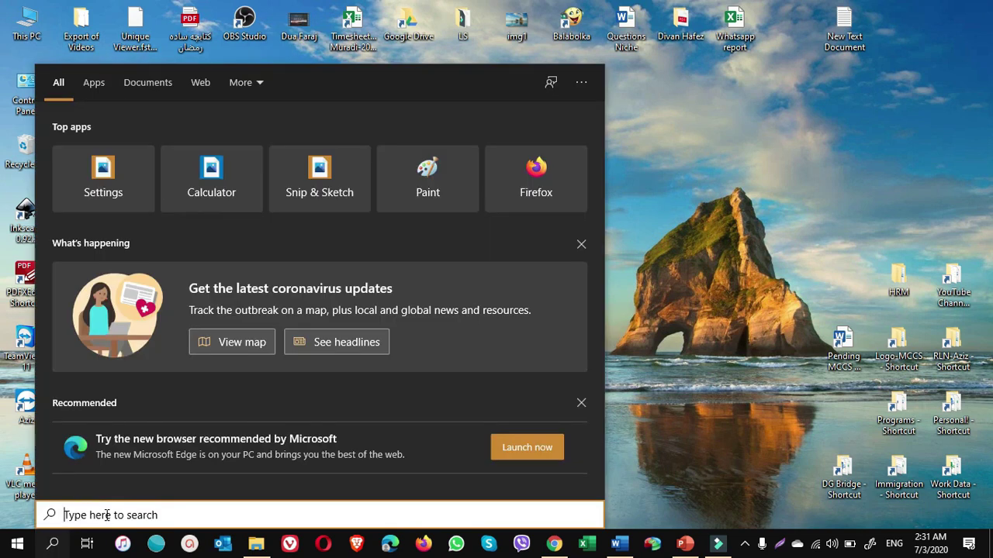
pyautogui.write('windows memory d')
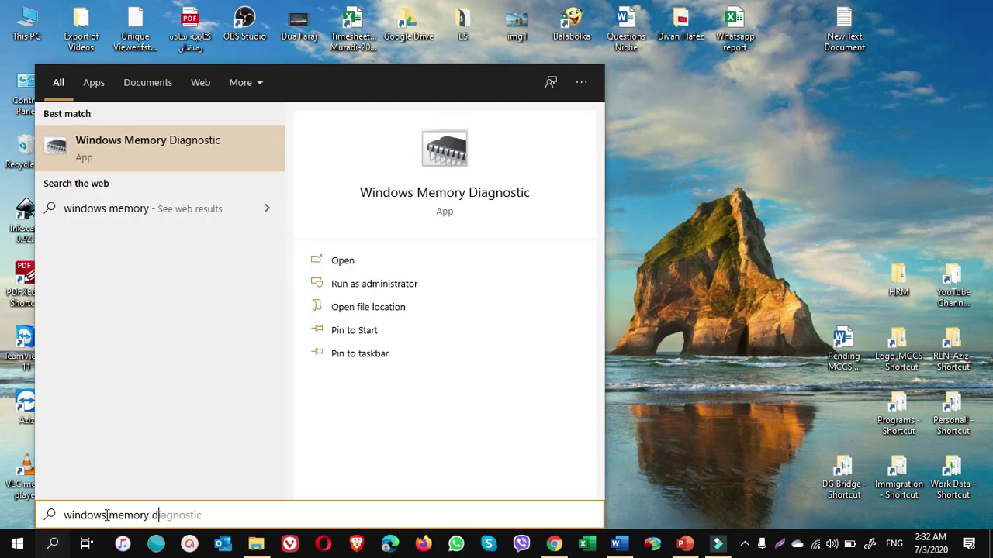
pyautogui.write('iagnostic')
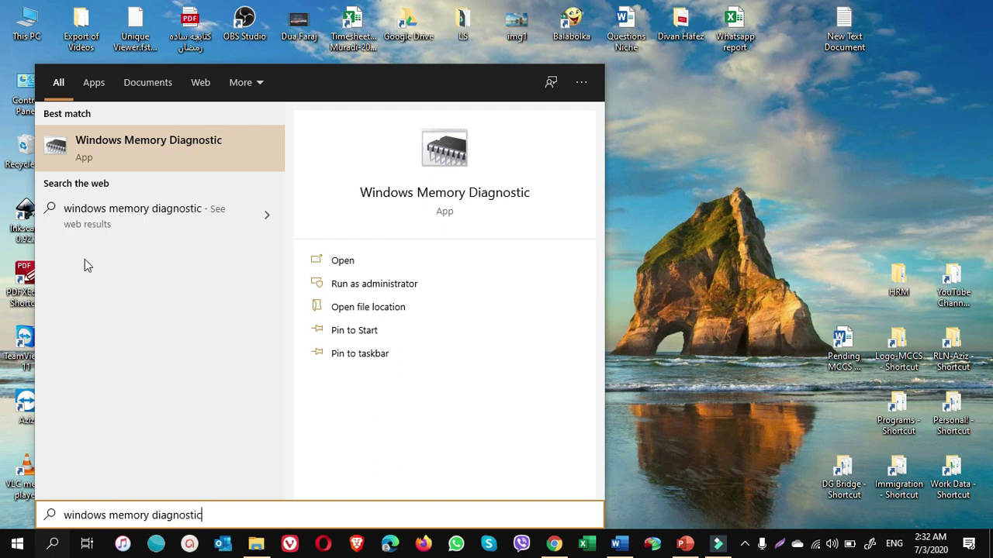
pyautogui.click(149, 145)
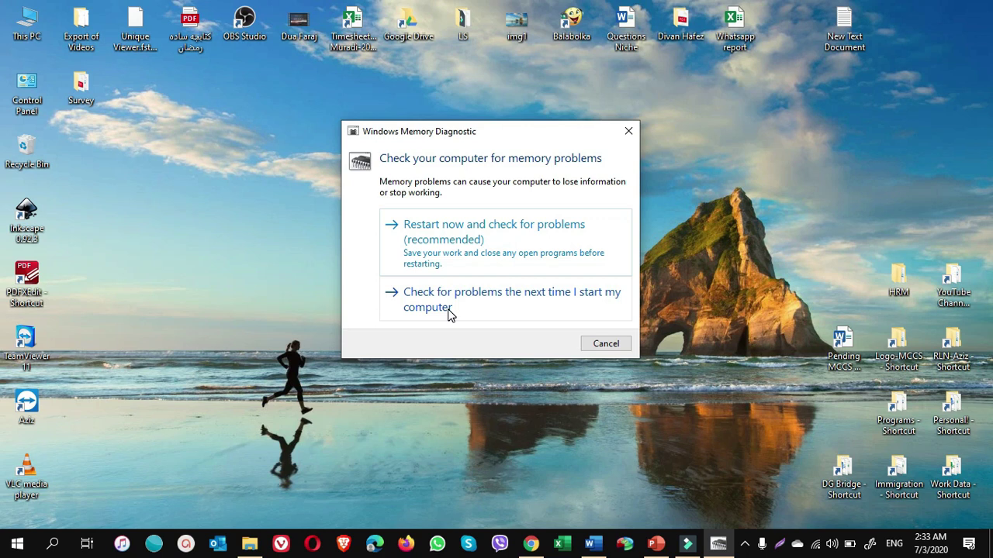
# Step: Choose 'Restart now and check for problems (recommended)' to run the memory test
pyautogui.click(478, 257)
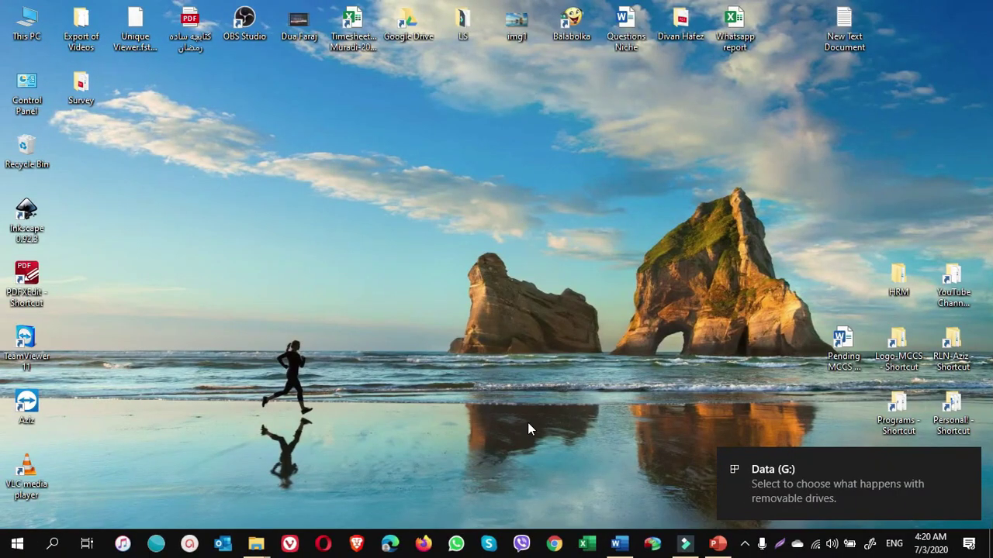
# Step: From This PC, open the Data (G:) drive's Properties on the ReadyBoost tab
pyautogui.doubleClick(26, 23)
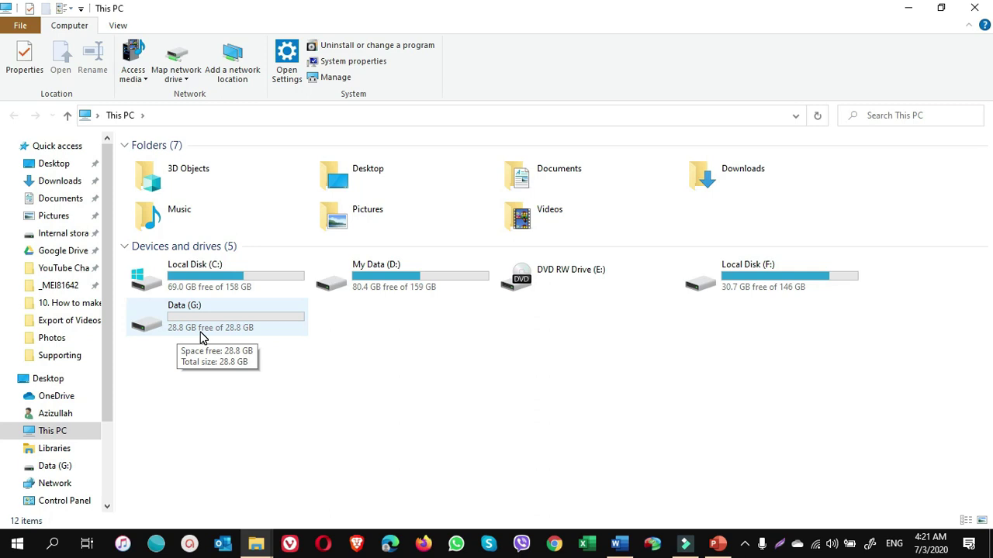
pyautogui.rightClick(209, 324)
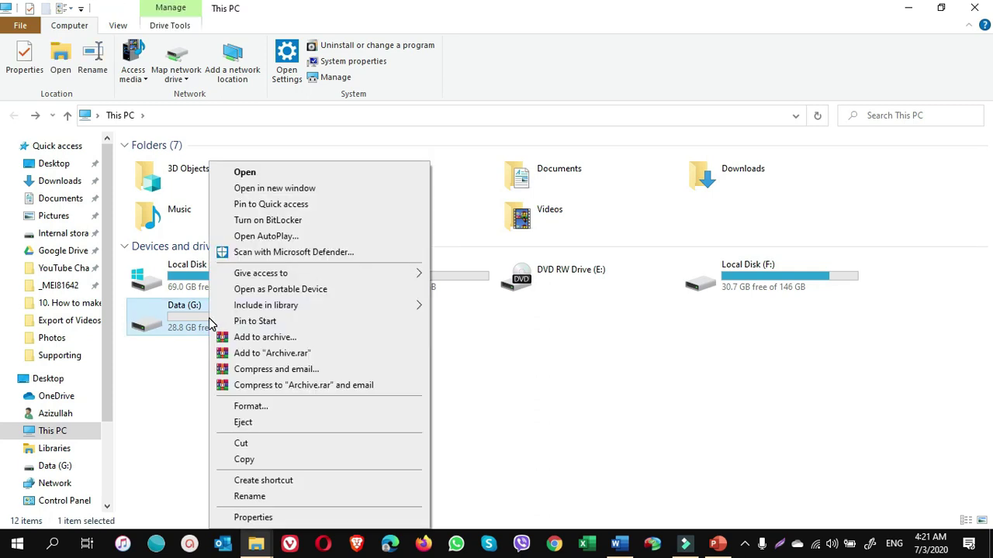
pyautogui.click(251, 517)
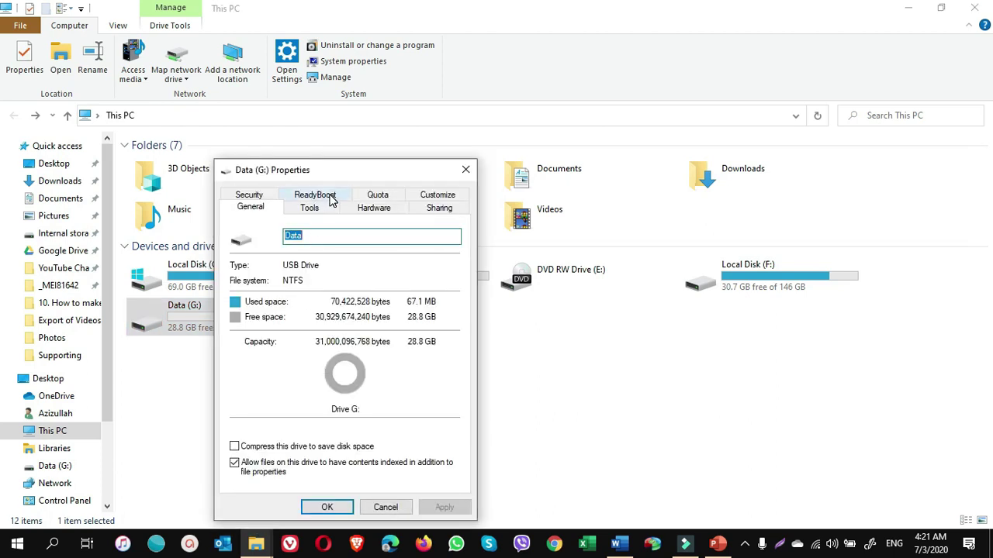
pyautogui.click(331, 199)
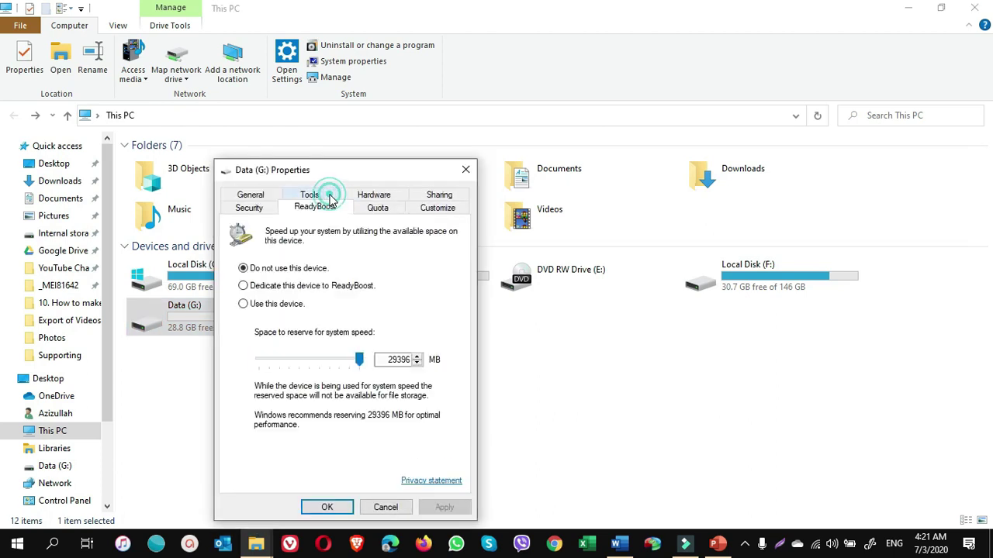
# Step: Select 'Use this device', reserve 20000 MB for ReadyBoost, then apply and close
pyautogui.click(244, 287)
pyautogui.click(387, 359)
pyautogui.moveTo(388, 359); pyautogui.dragTo(408, 358)
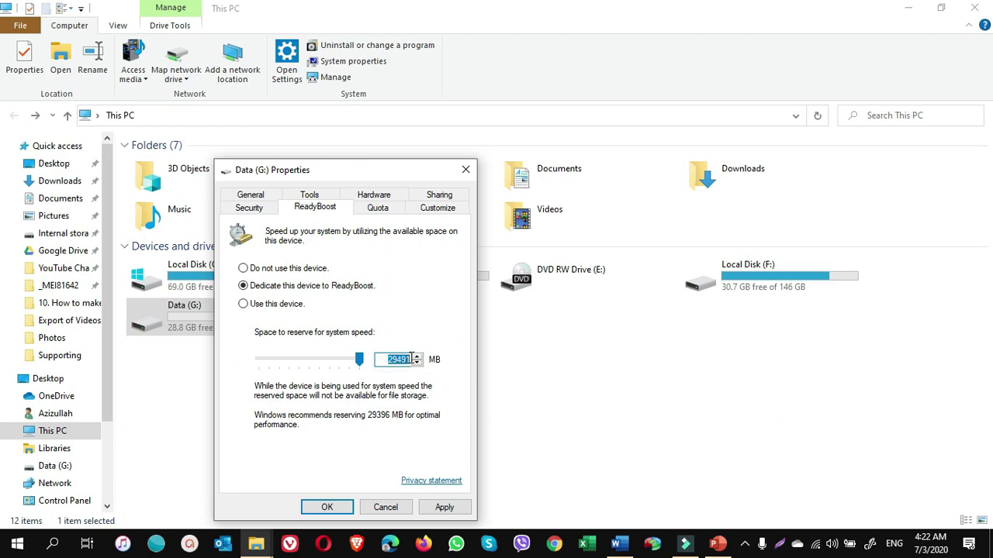
pyautogui.write('2000')
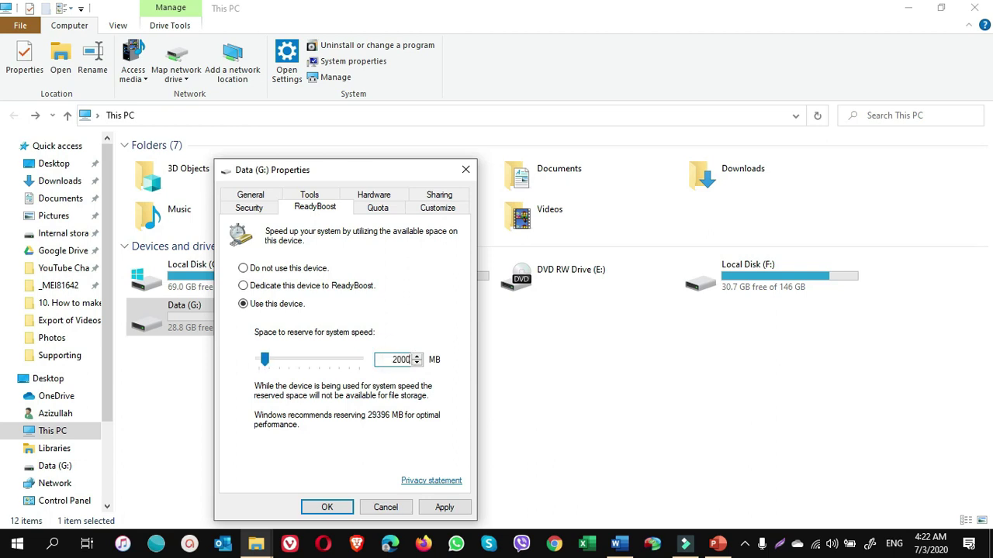
pyautogui.write('0')
pyautogui.click(444, 509)
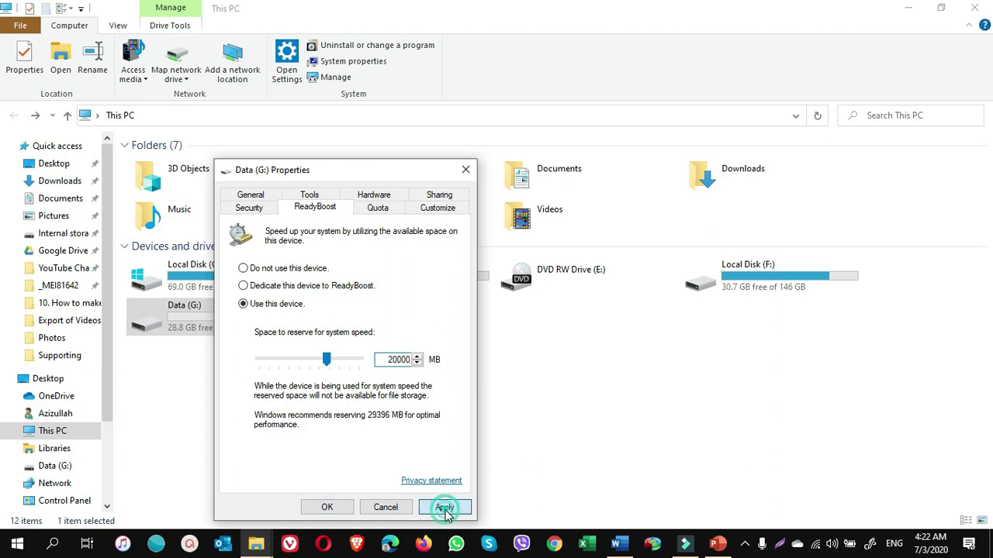
pyautogui.click(331, 508)
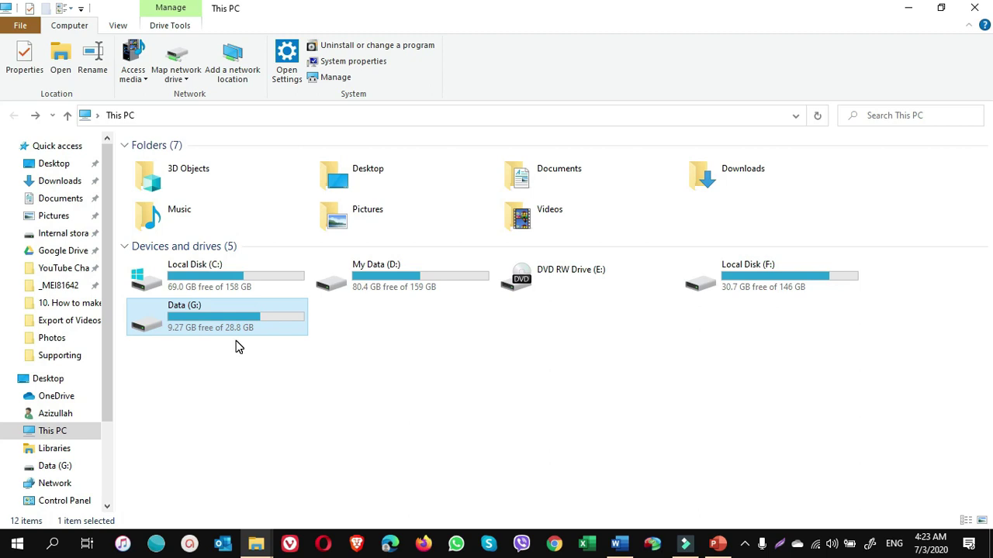
# Step: Set Data (G:)'s ReadyBoost to 'Do not use this device' and apply it
pyautogui.click(332, 365)
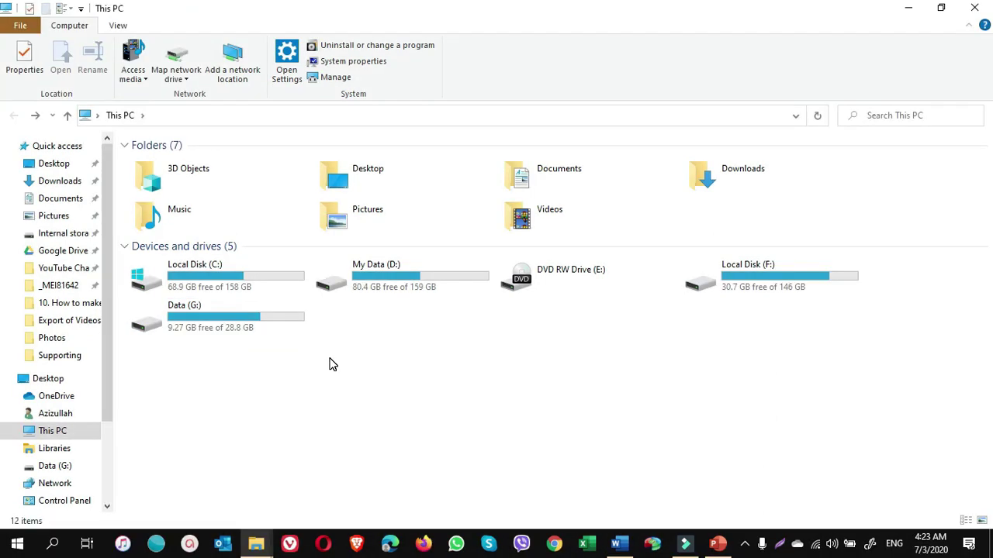
pyautogui.rightClick(230, 321)
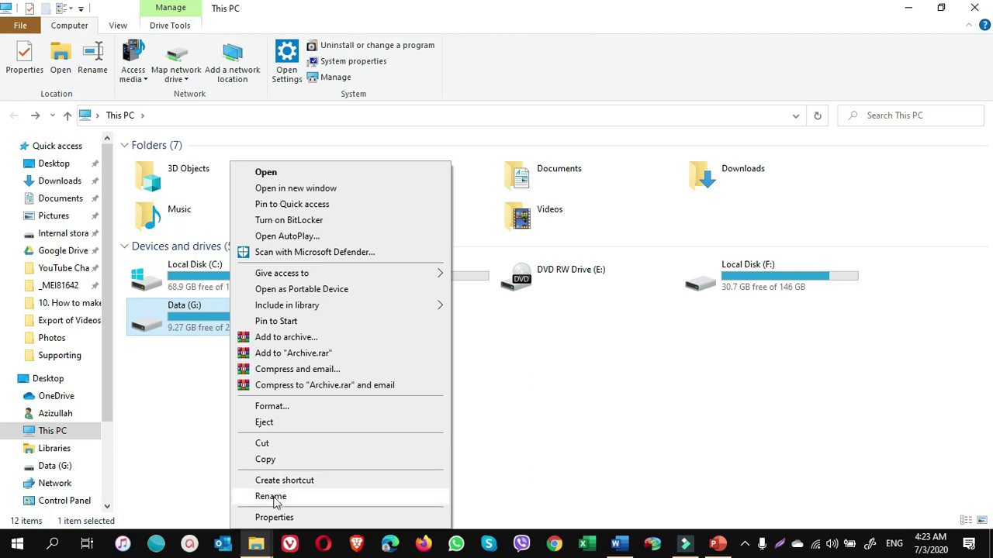
pyautogui.click(275, 518)
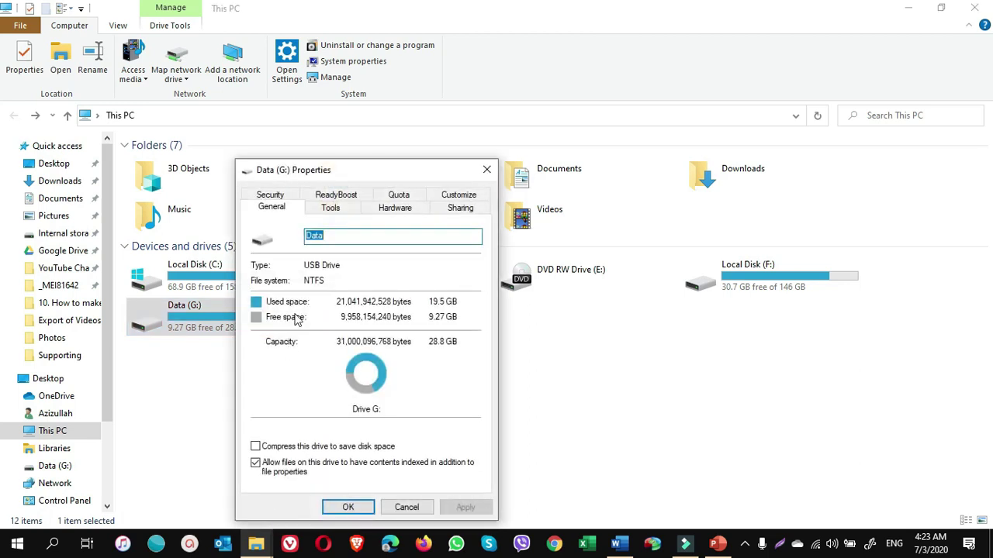
pyautogui.click(336, 195)
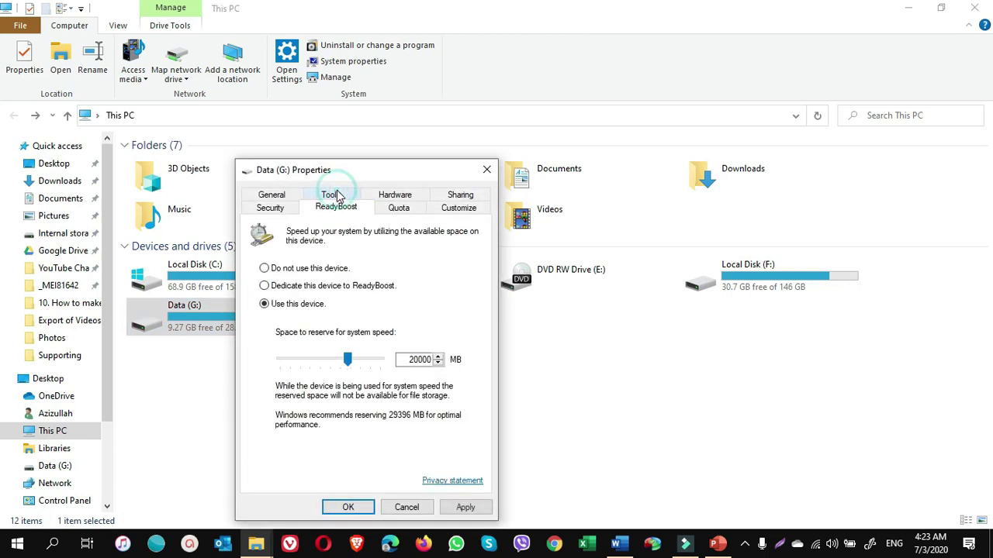
pyautogui.click(268, 271)
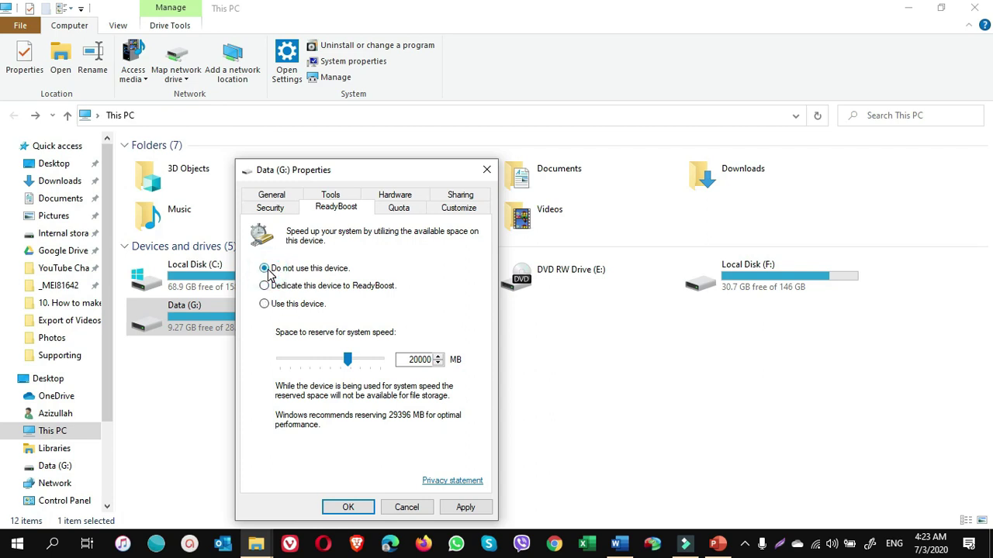
pyautogui.click(459, 510)
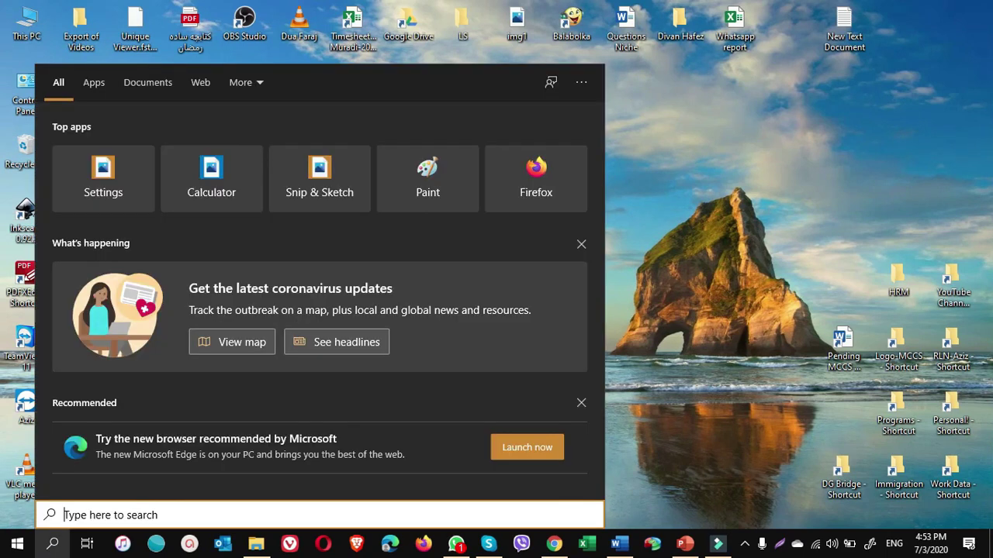
# Step: Search 'reset this pc' and choose Get started under Reset this PC in Recovery
pyautogui.write('reset this pc')
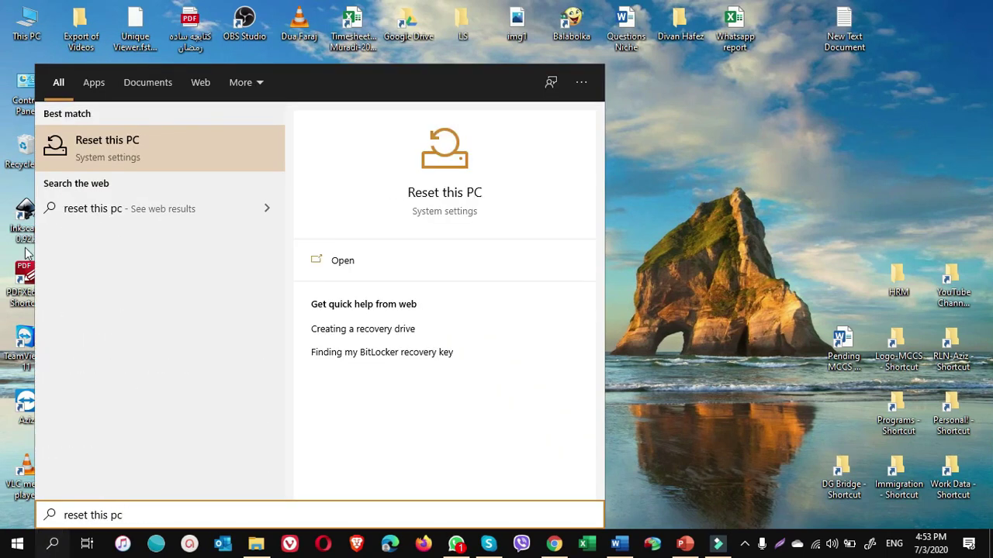
pyautogui.click(115, 160)
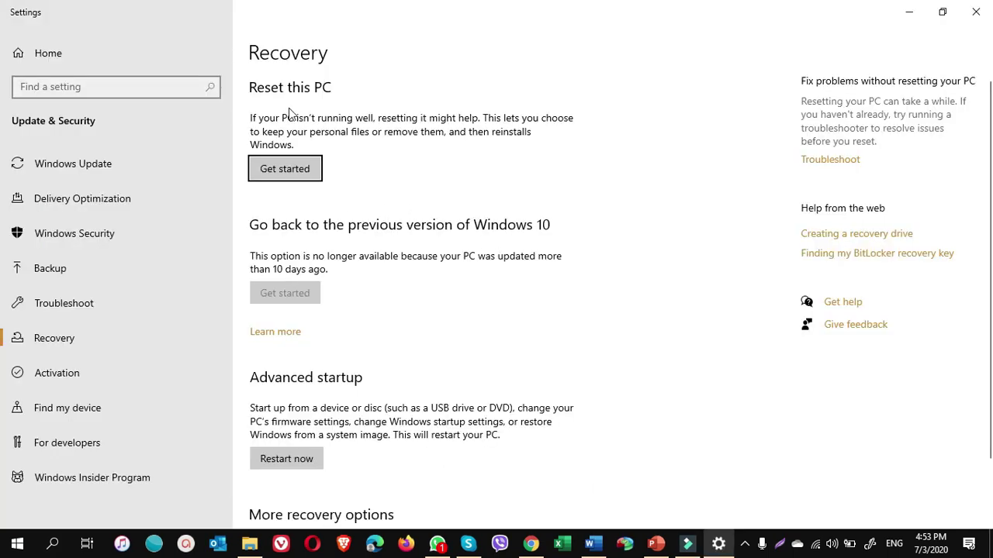
pyautogui.click(283, 169)
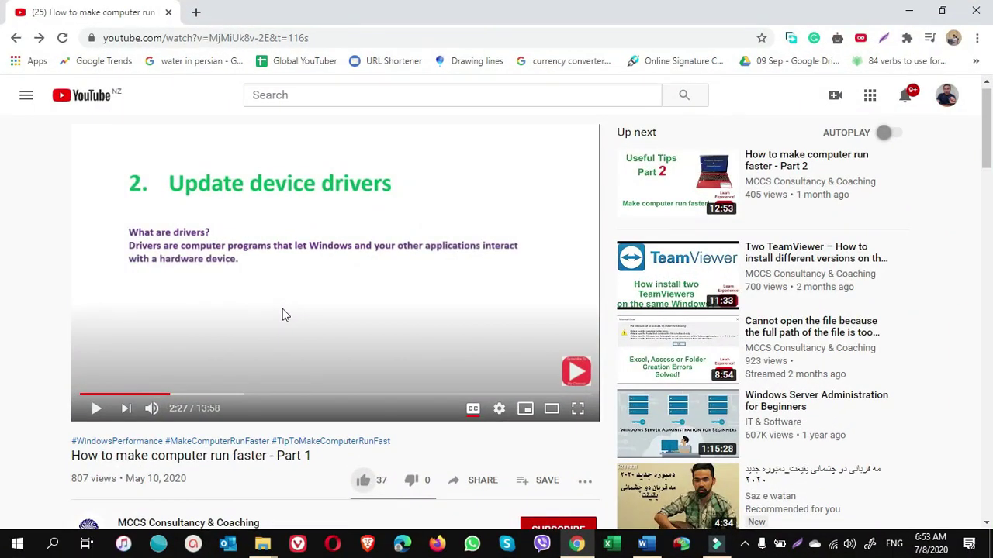
# Step: Like the video, subscribe to the channel, and set its notification bell to All
pyautogui.scroll(-2, 283, 310)
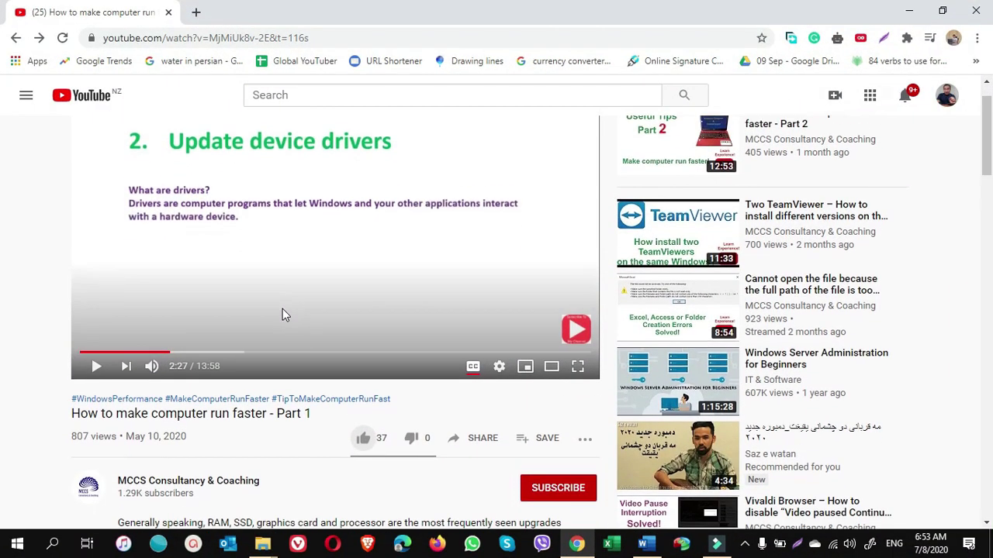
pyautogui.scroll(-1, 282, 313)
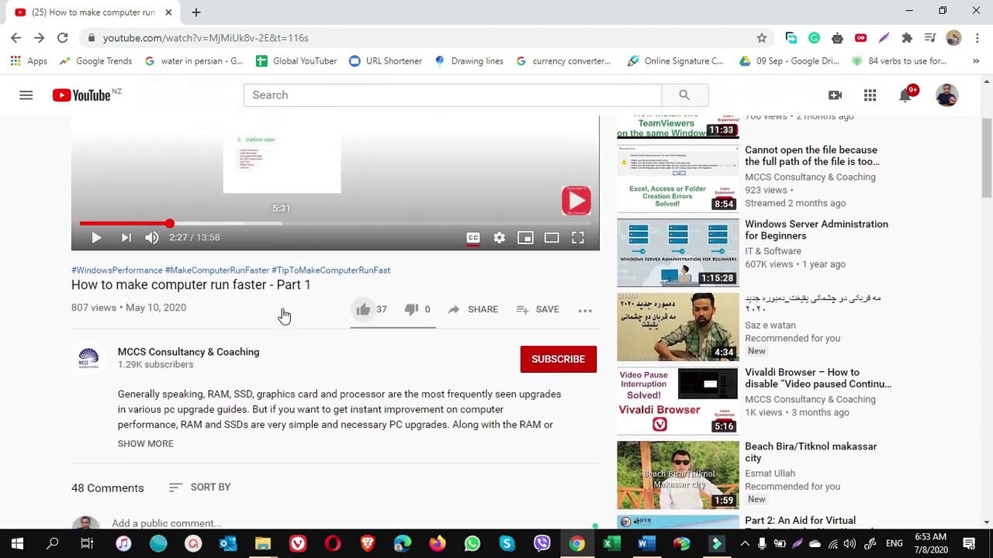
pyautogui.click(364, 273)
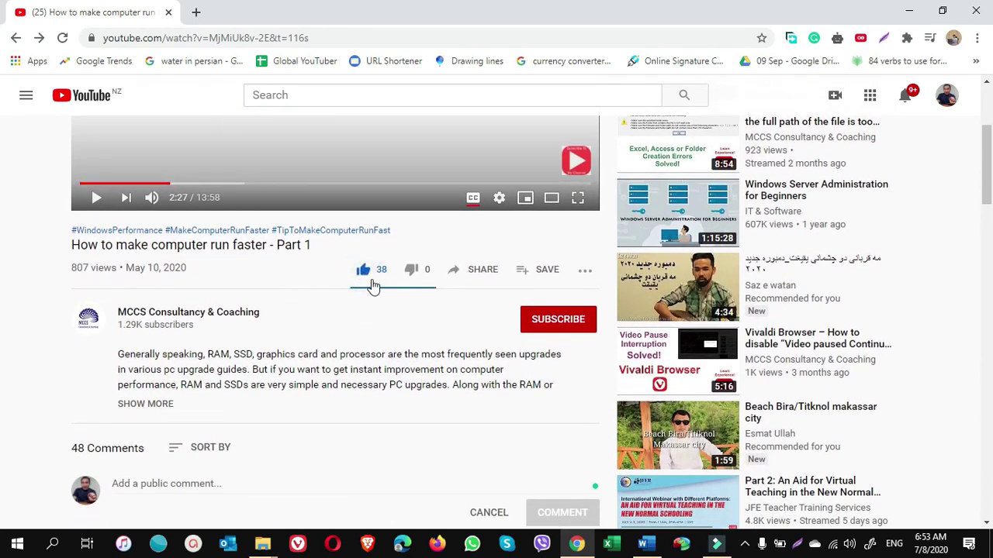
pyautogui.click(543, 326)
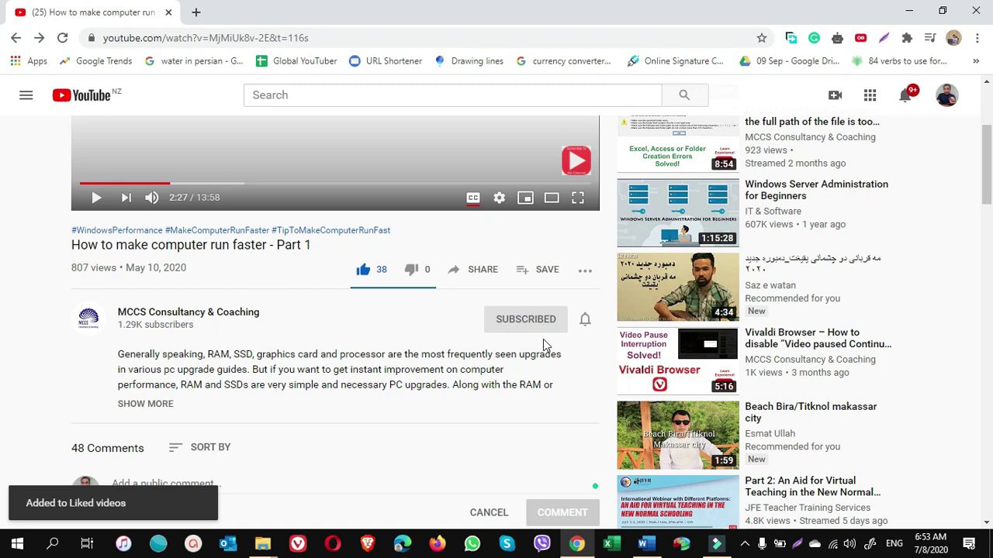
pyautogui.scroll(-1, 541, 355)
pyautogui.click(587, 293)
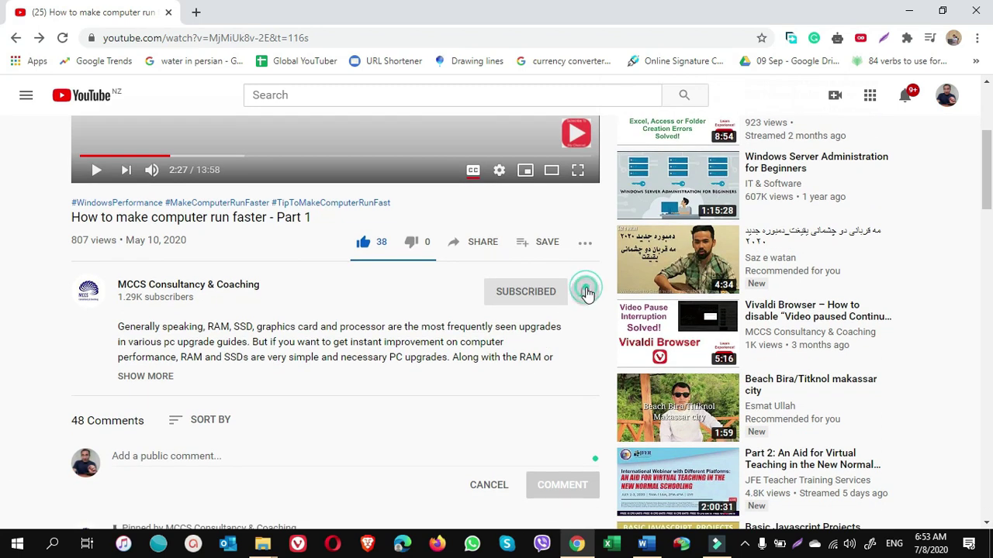
pyautogui.click(591, 327)
# Step: Open the MCCS Consultancy & Coaching channel page and list its uploaded videos
pyautogui.scroll(-1, 334, 394)
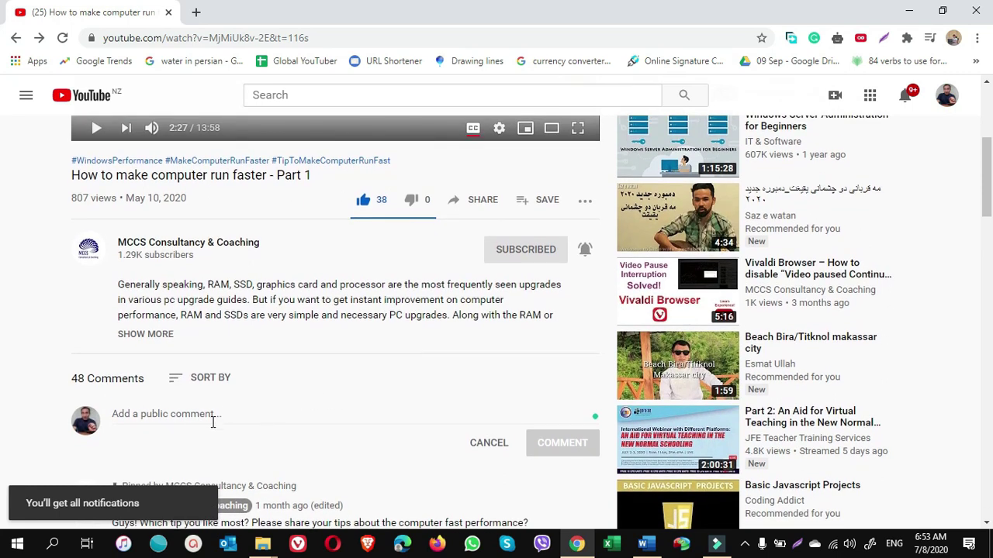
pyautogui.click(178, 413)
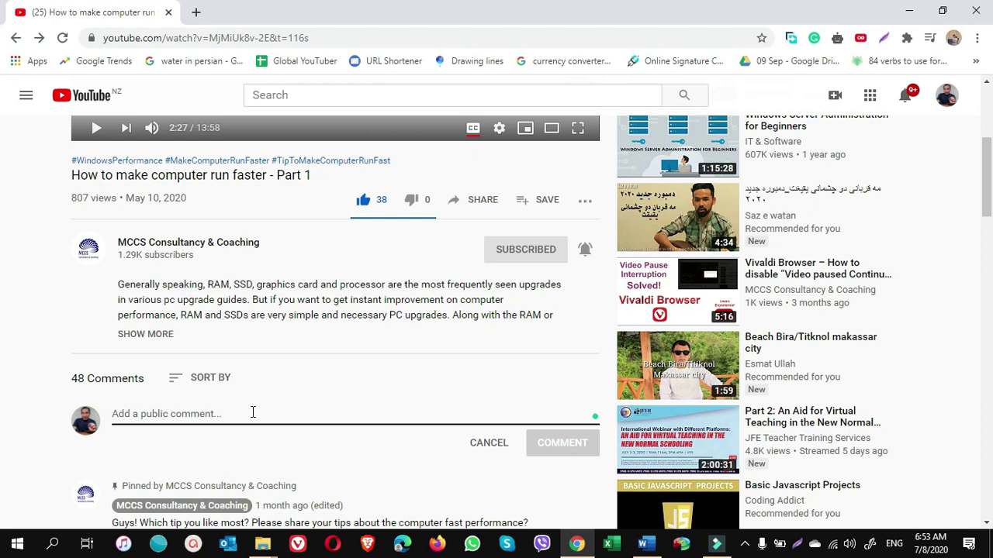
pyautogui.click(88, 254)
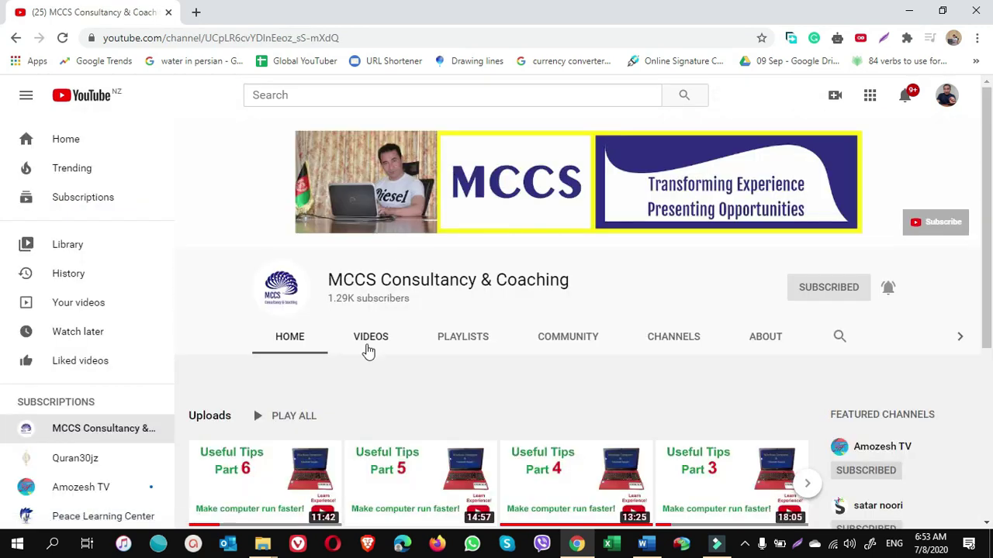
pyautogui.click(370, 340)
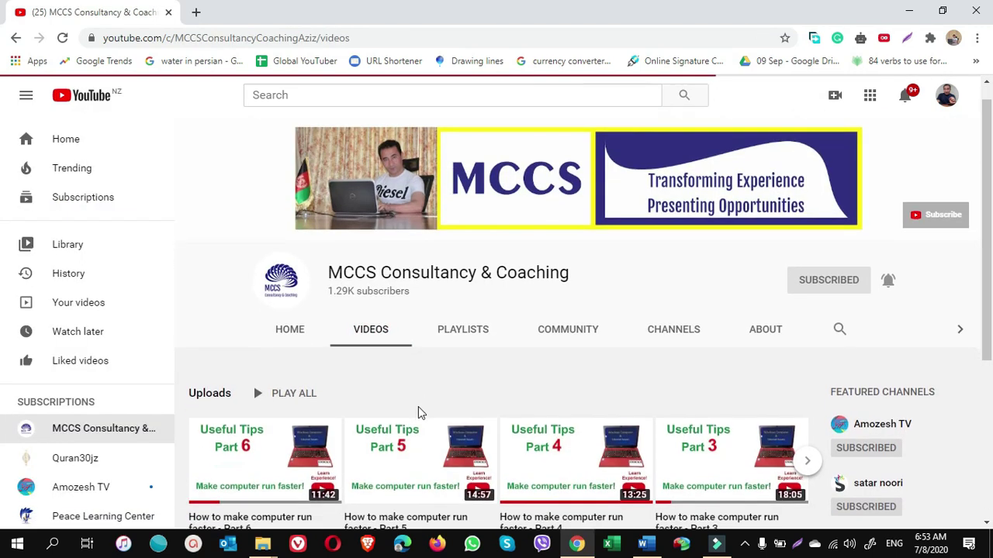
pyautogui.scroll(-3, 418, 406)
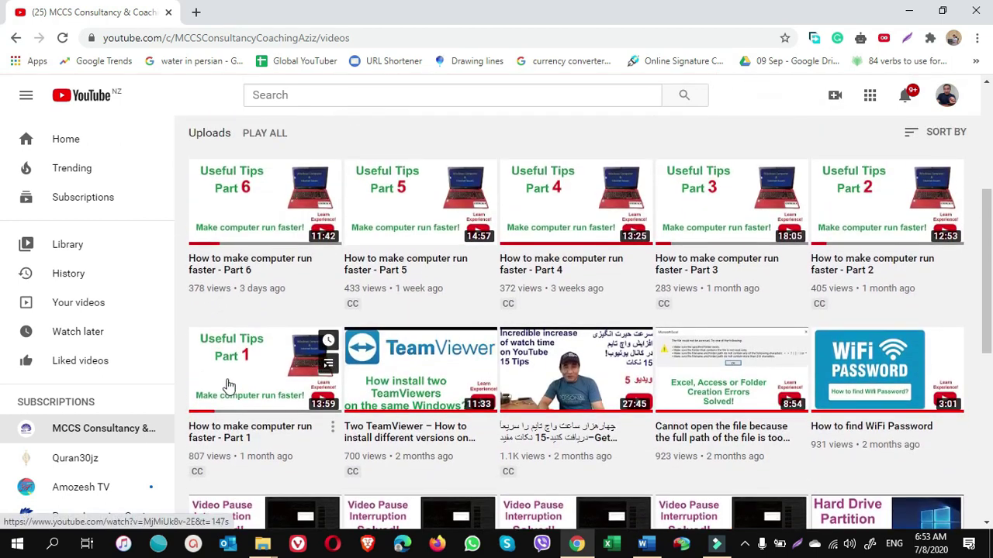